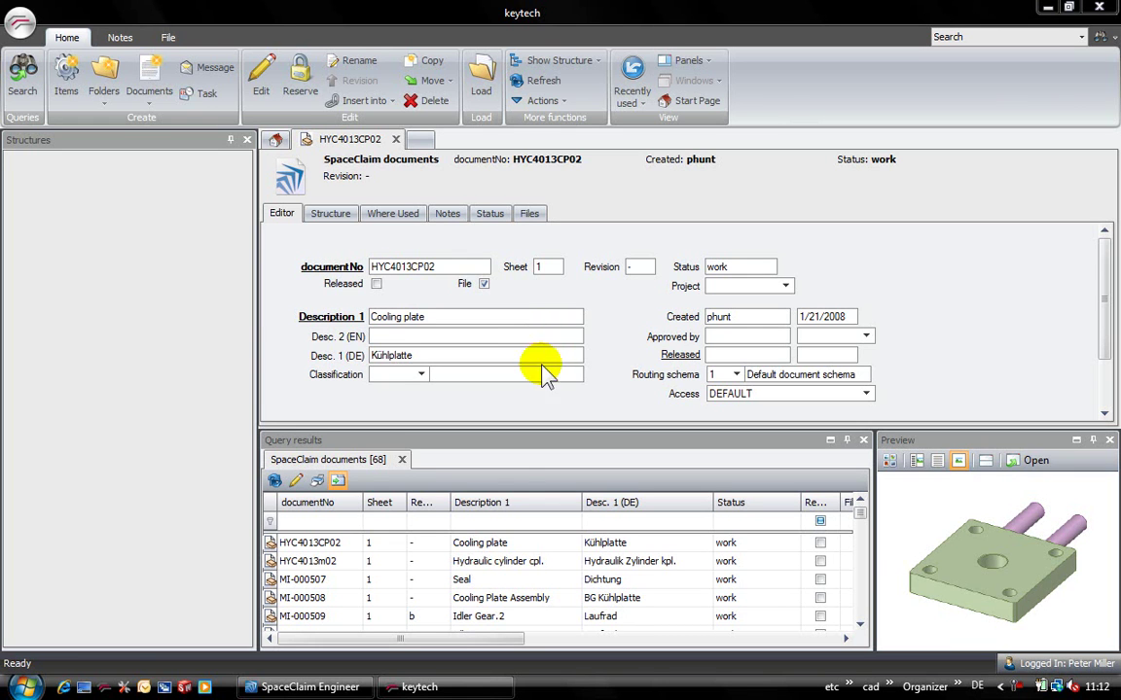
Filter documents by description 'dif' and select Differentail.6 (MI-000521)
click(509, 520)
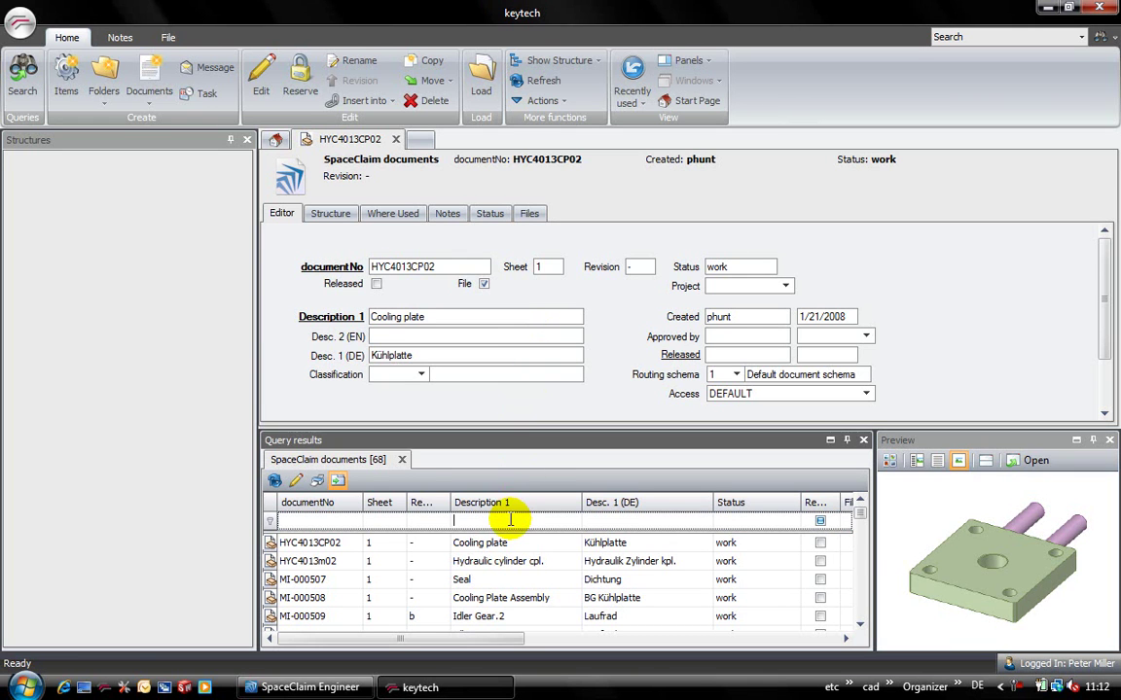
text(dif)
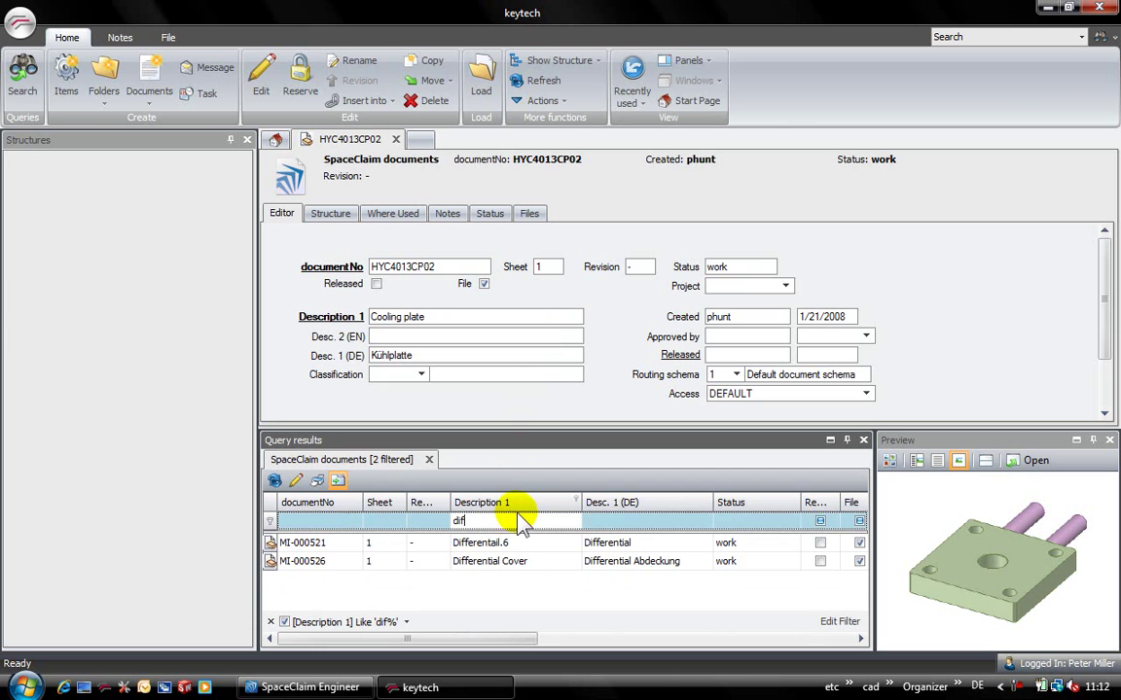
click(519, 542)
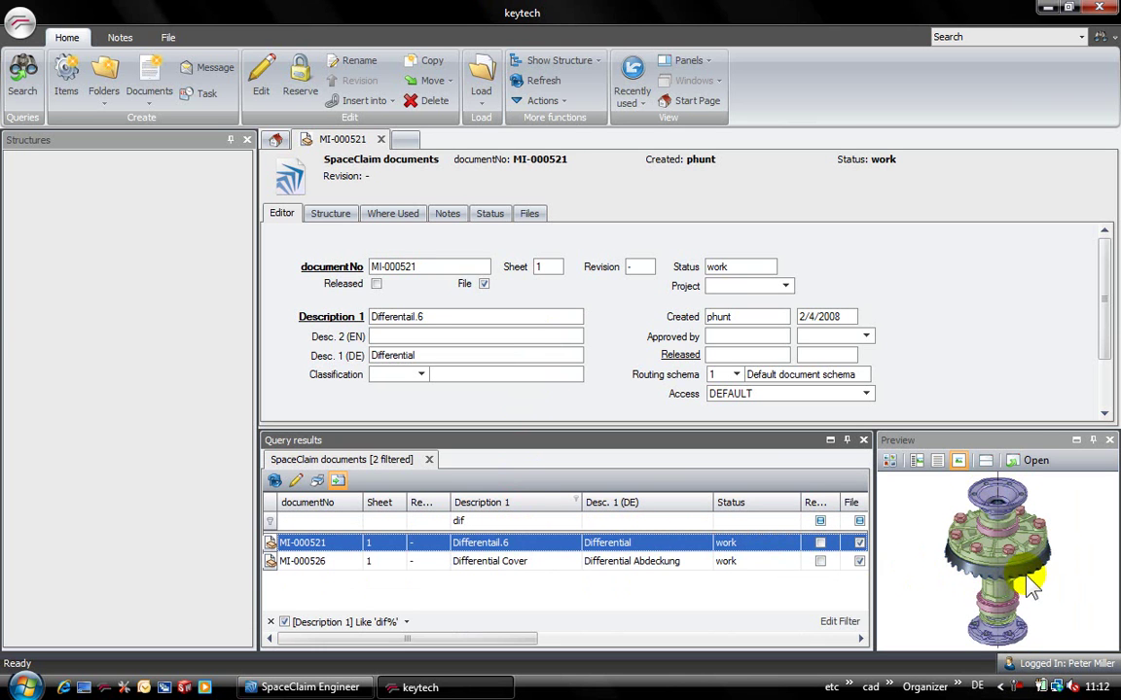
Show MI-000521's where-used links and expand its part structure in Structures
click(394, 215)
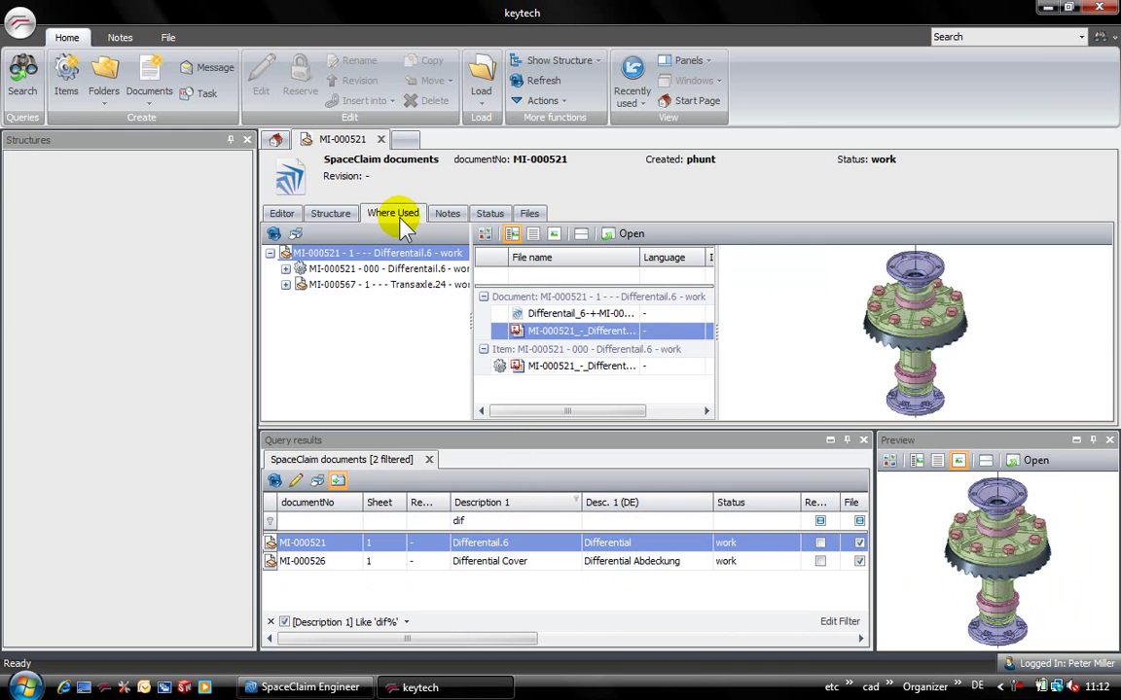
drag(372, 271, 132, 243)
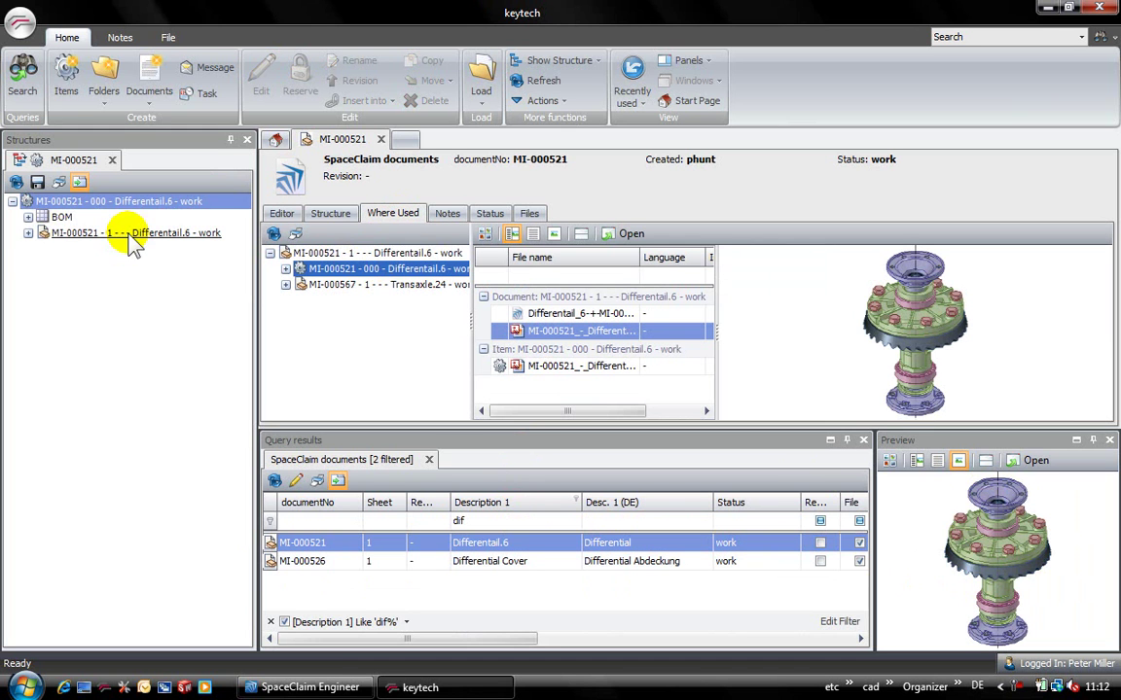
click(28, 232)
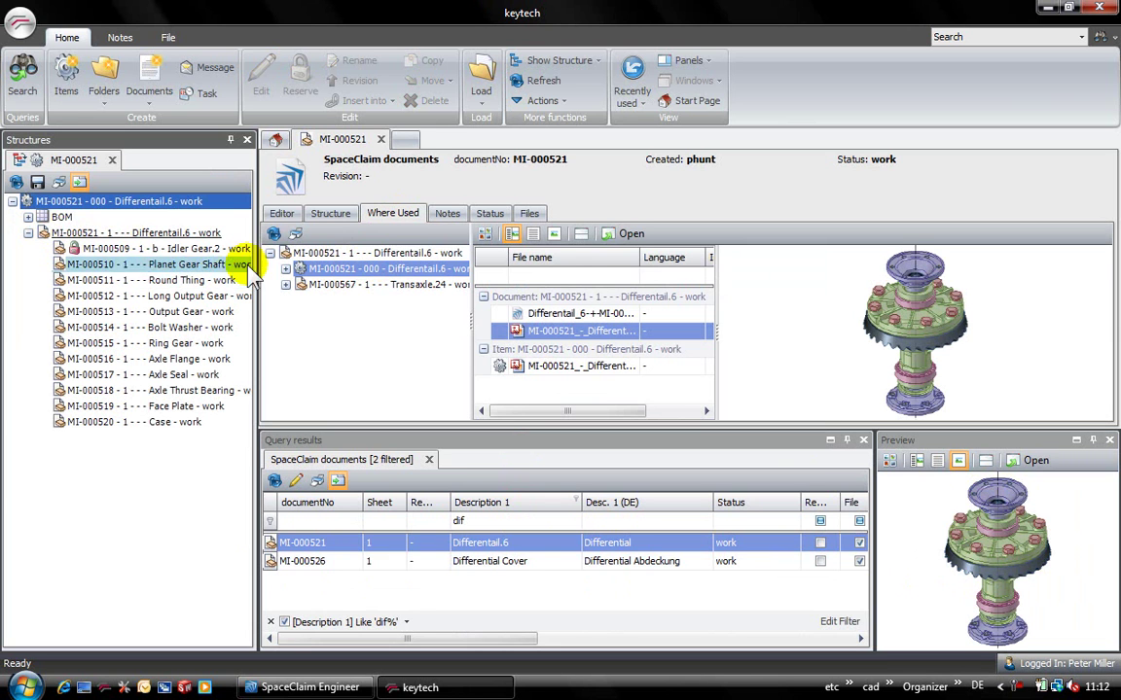
Load the Differentail.6 assembly into SpaceClaim and orbit it to a face-on view
click(482, 83)
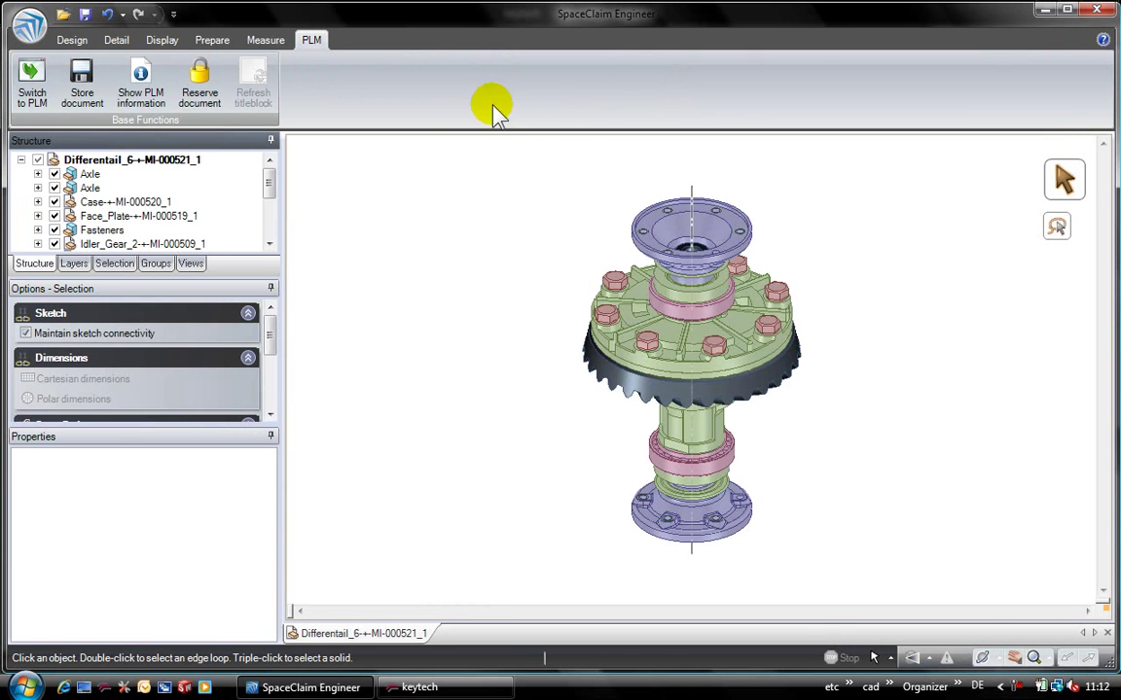
middle_drag(842, 243, 822, 315)
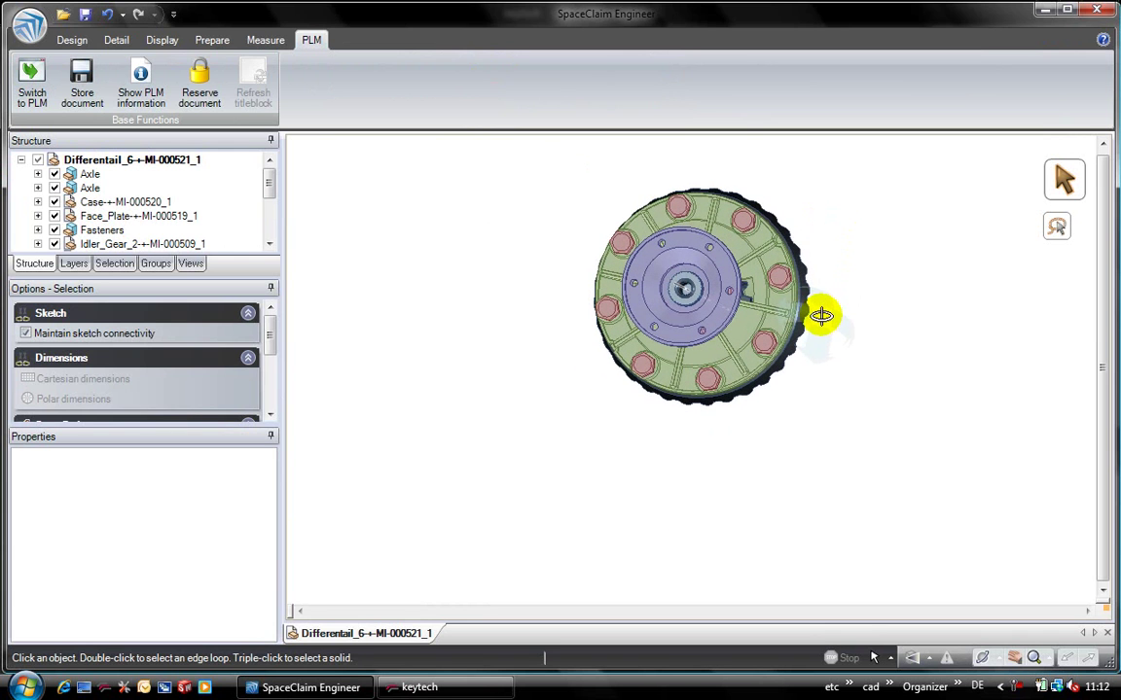
Use Zoom Box In to enlarge the view around the differential's hub
click(72, 41)
click(199, 103)
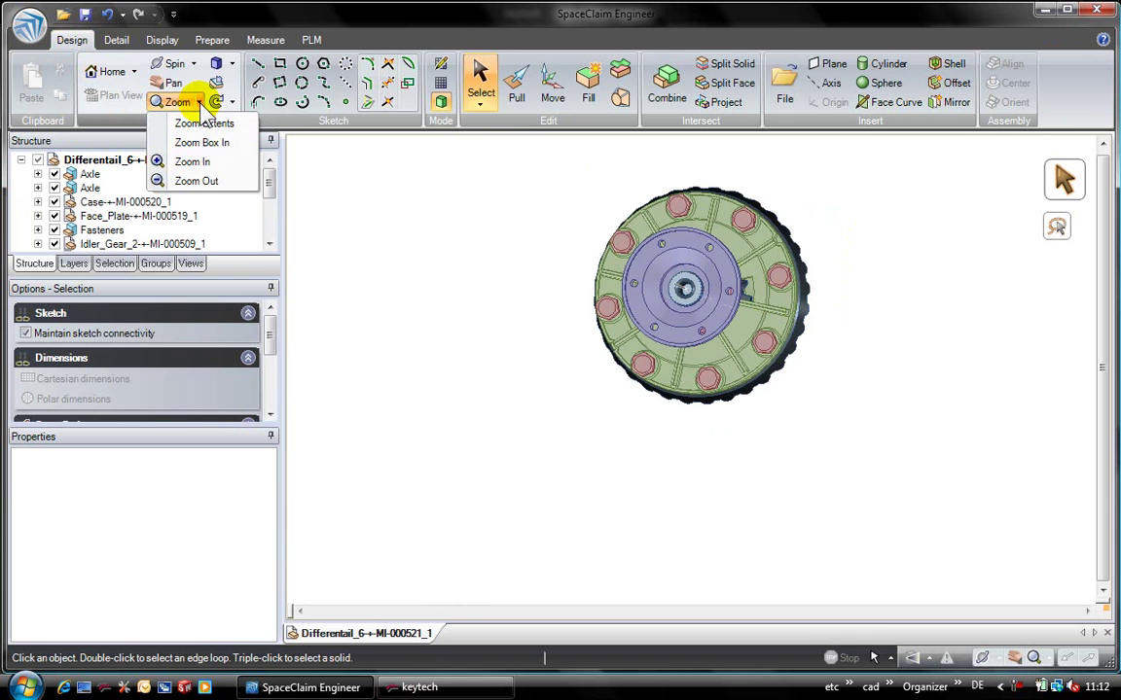
click(209, 142)
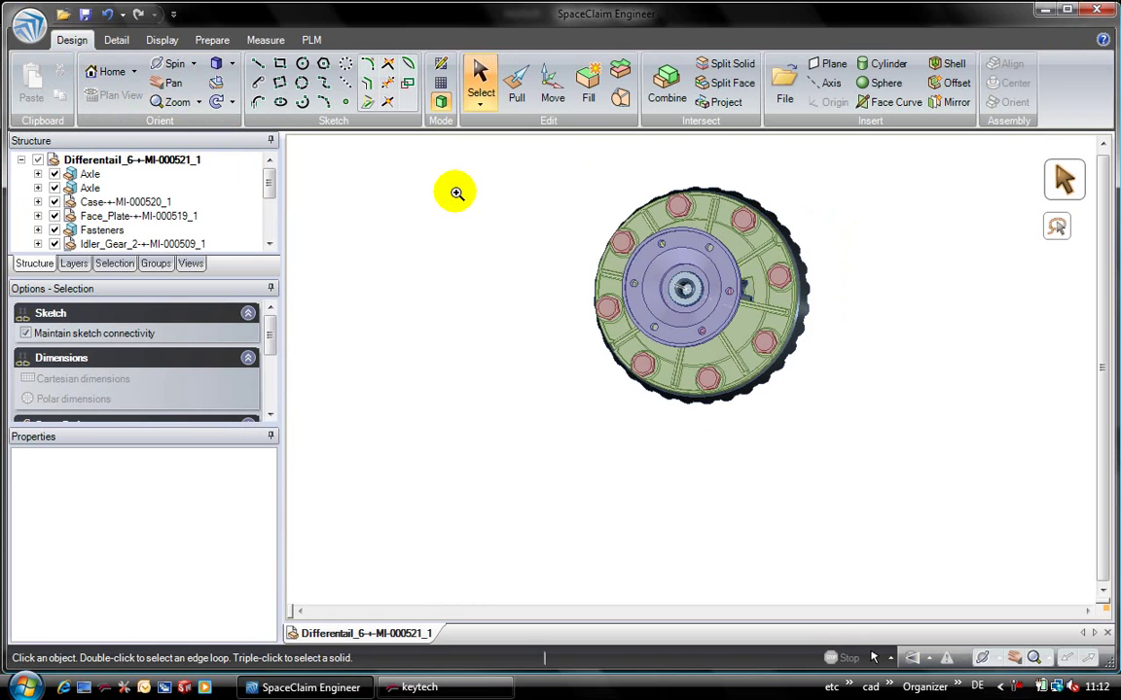
drag(558, 184, 837, 410)
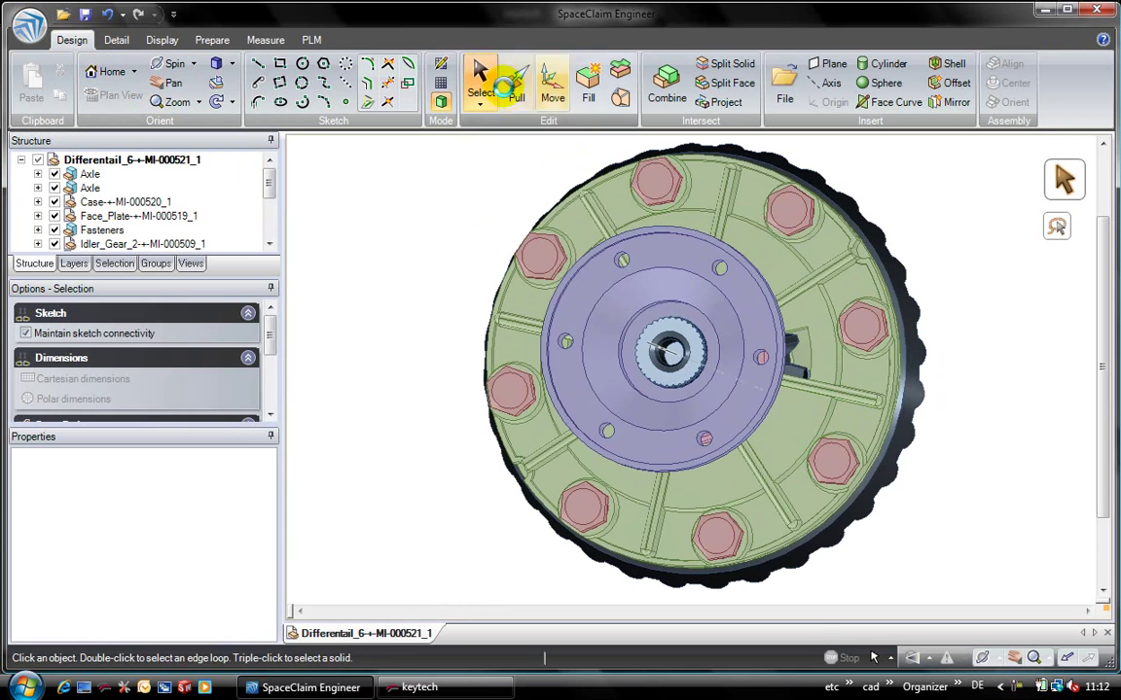
Pull a round onto the hub's circular edge, then expand Axle and select Axle_Flange
click(514, 87)
click(601, 304)
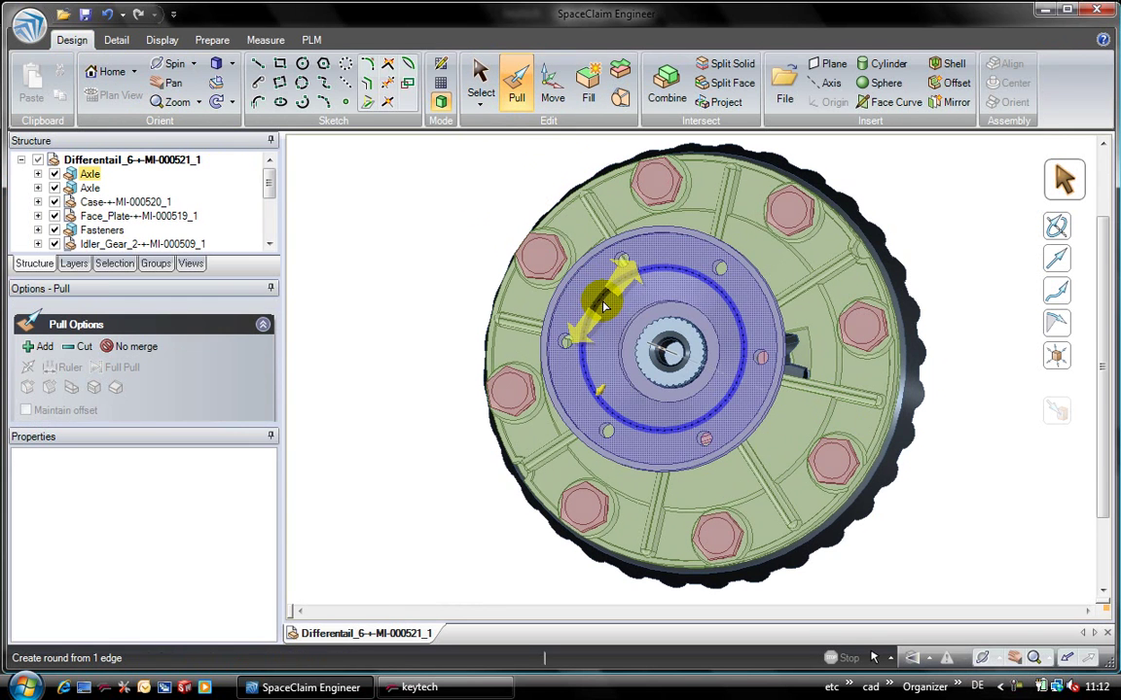
drag(603, 305, 584, 406)
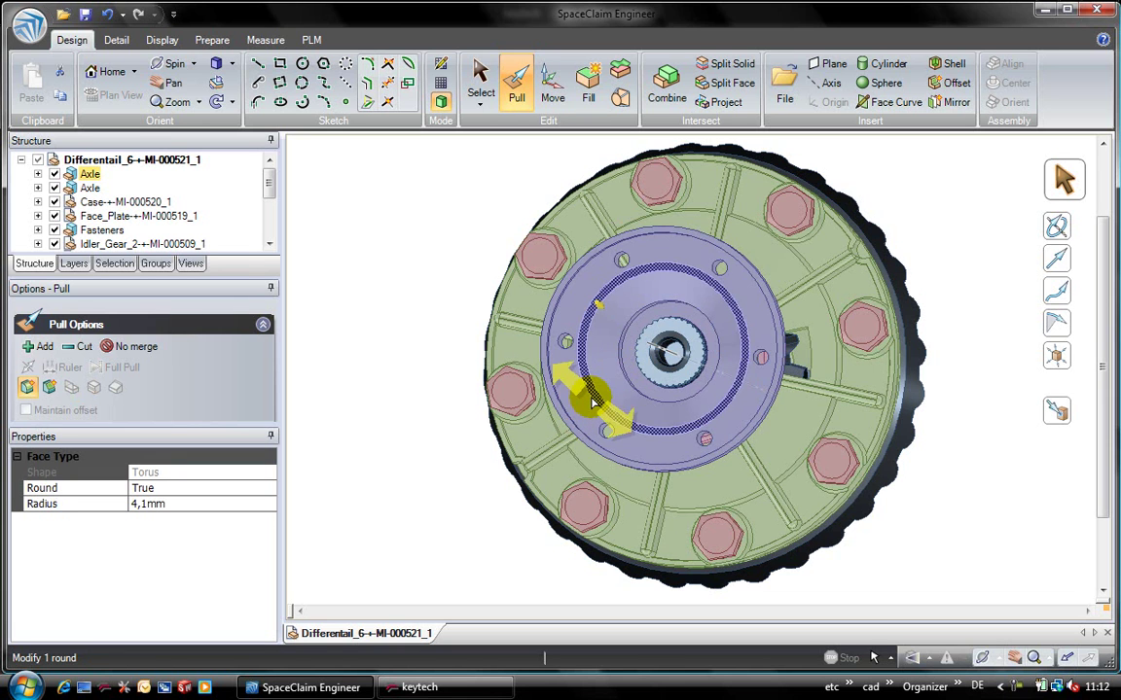
click(38, 173)
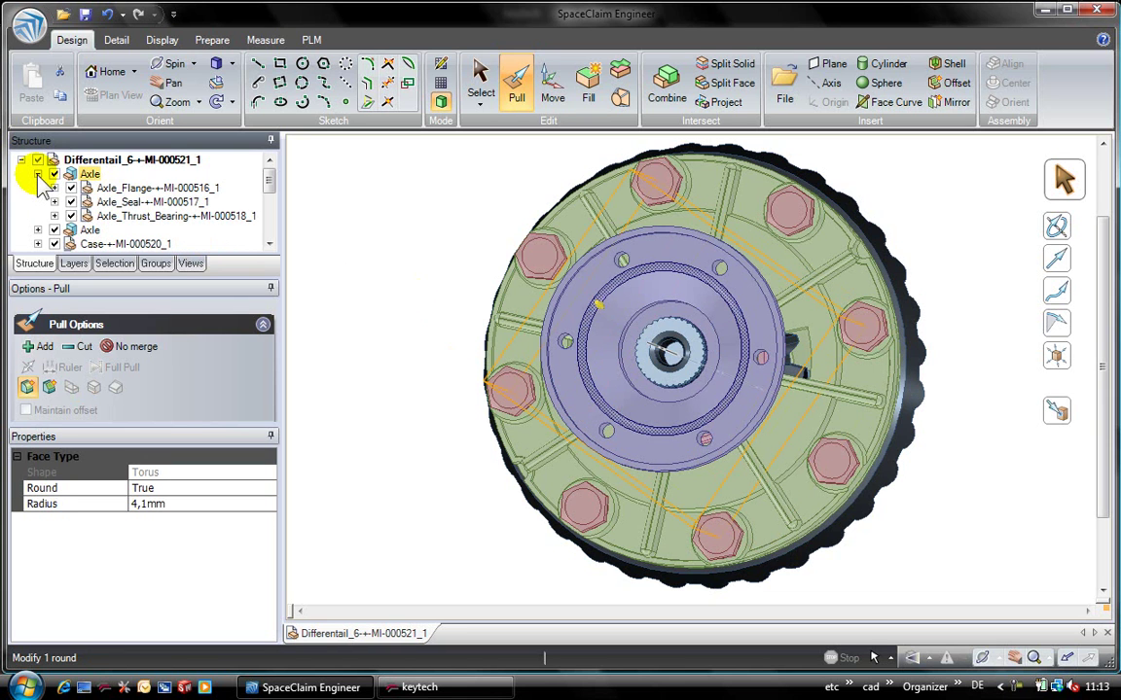
click(109, 192)
Show Axle_Flange's PLM information and check that MI-000516 is used in Differentail.6
right_click(129, 198)
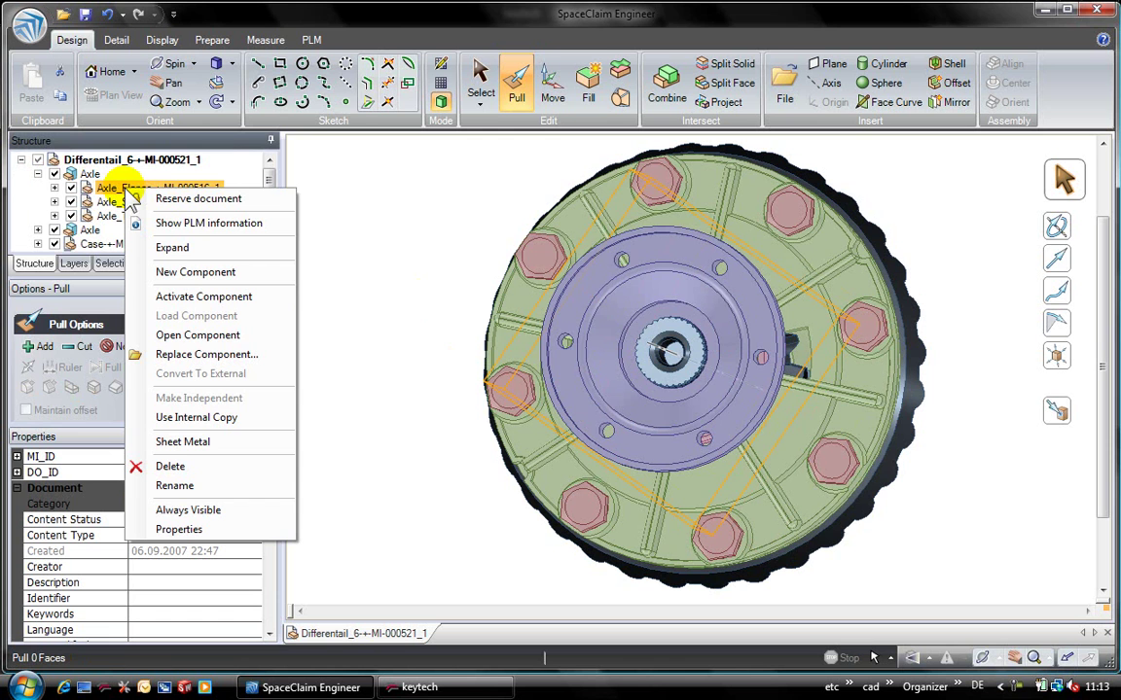
click(204, 225)
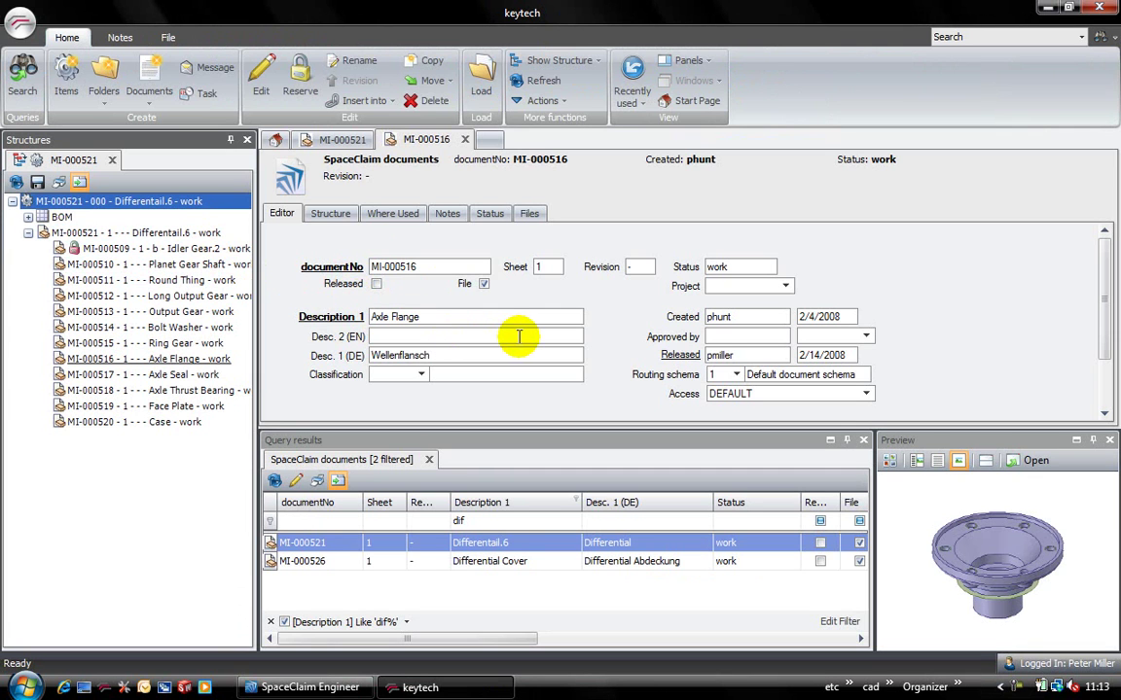
click(395, 214)
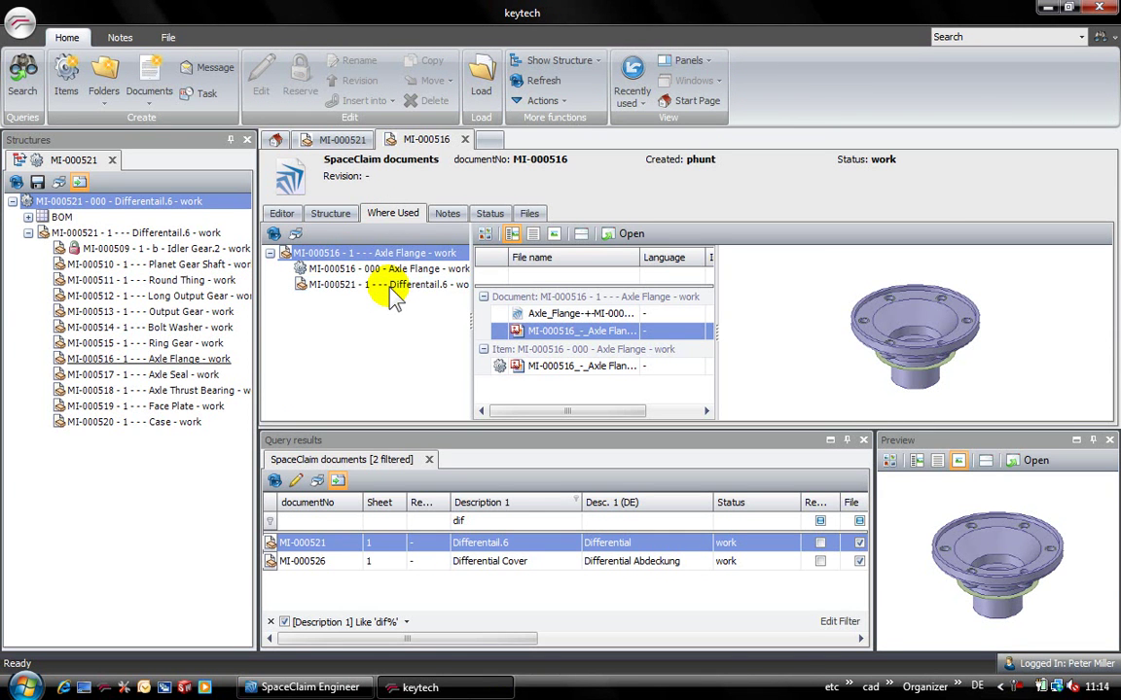
Back in SpaceClaim, use PLM > Store document to open keytech's Store Dialog
click(277, 688)
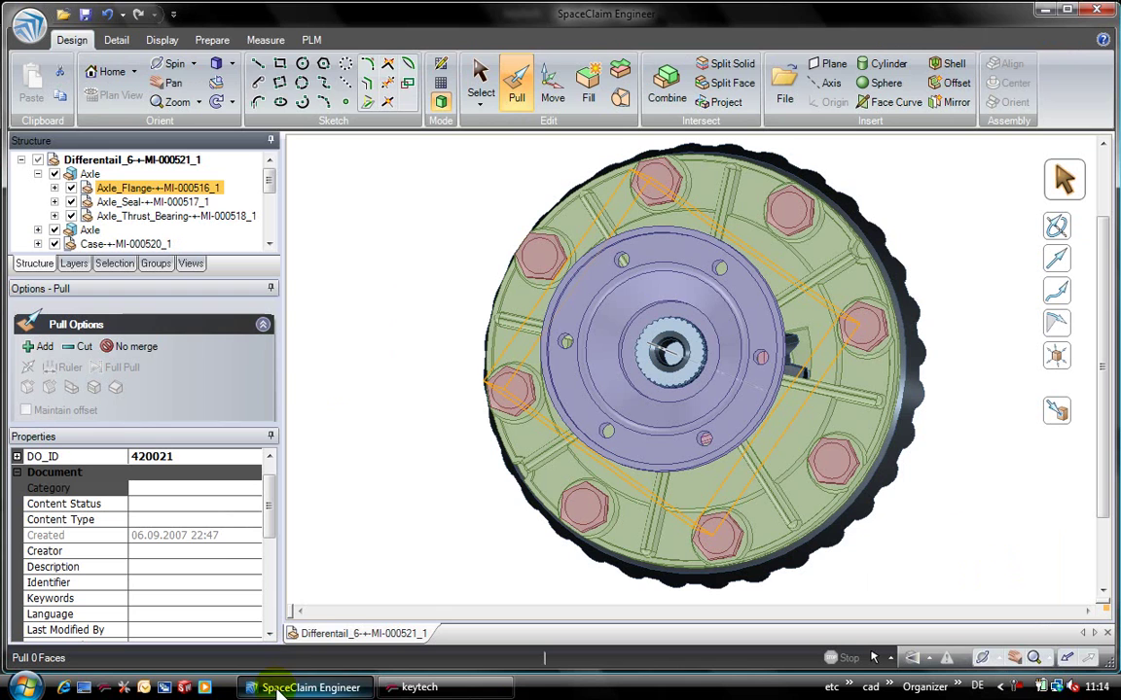
click(308, 42)
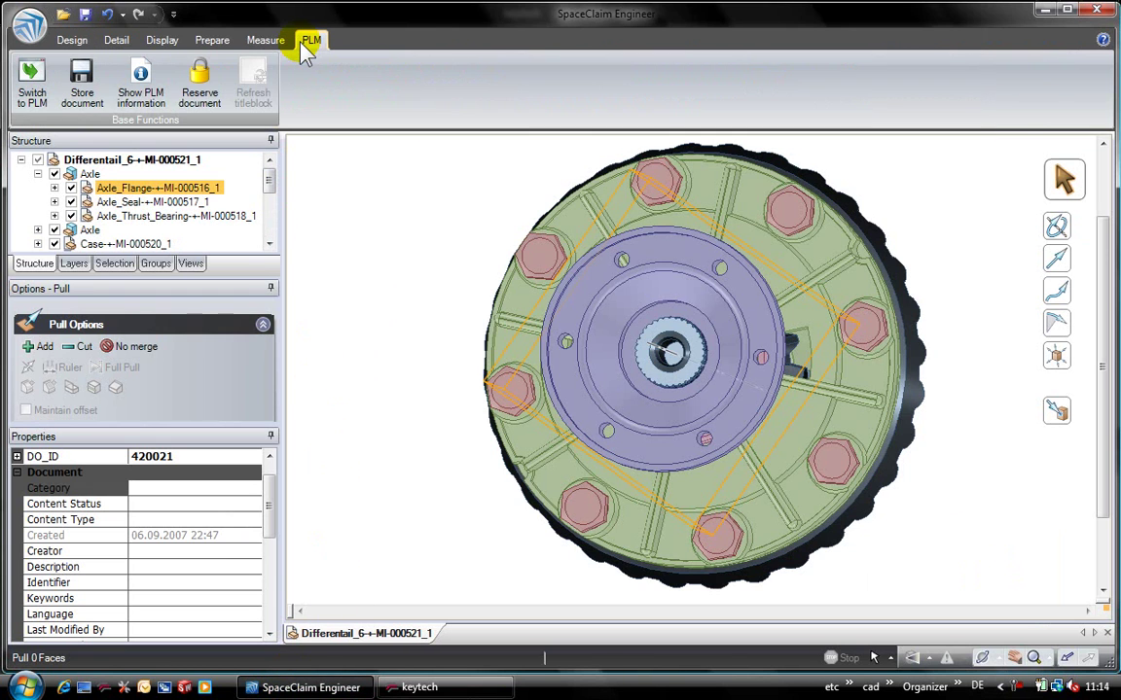
click(83, 85)
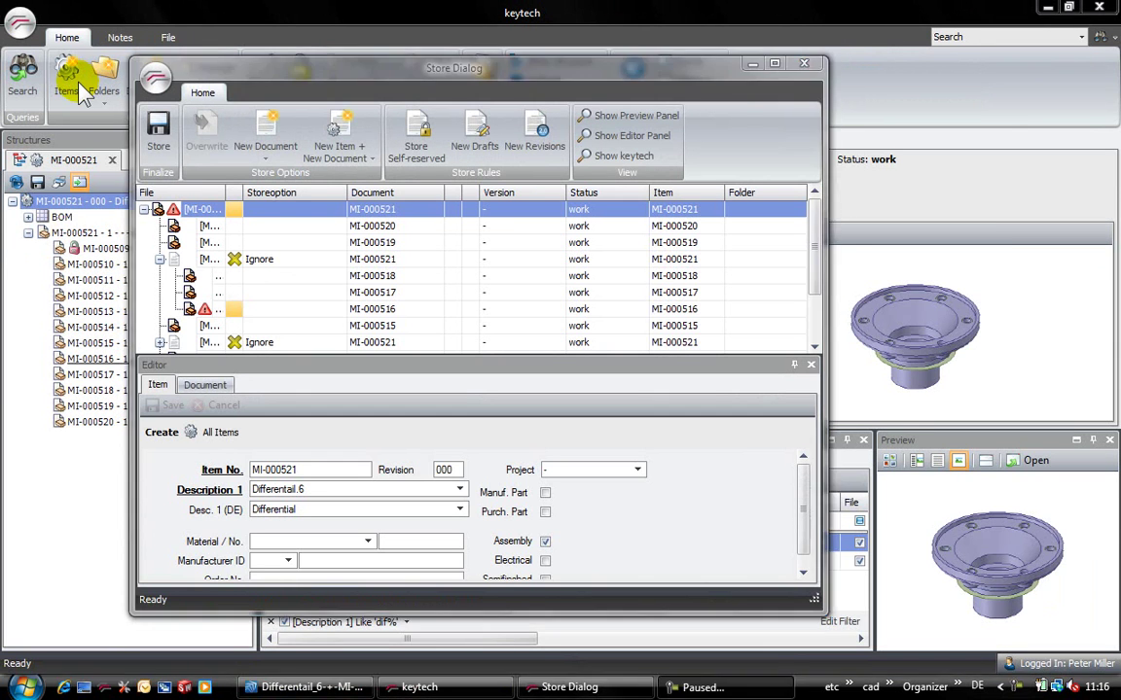
Mark Axle_Flange MI-000516 as a New Document Revision with index 'a'
double_click(225, 191)
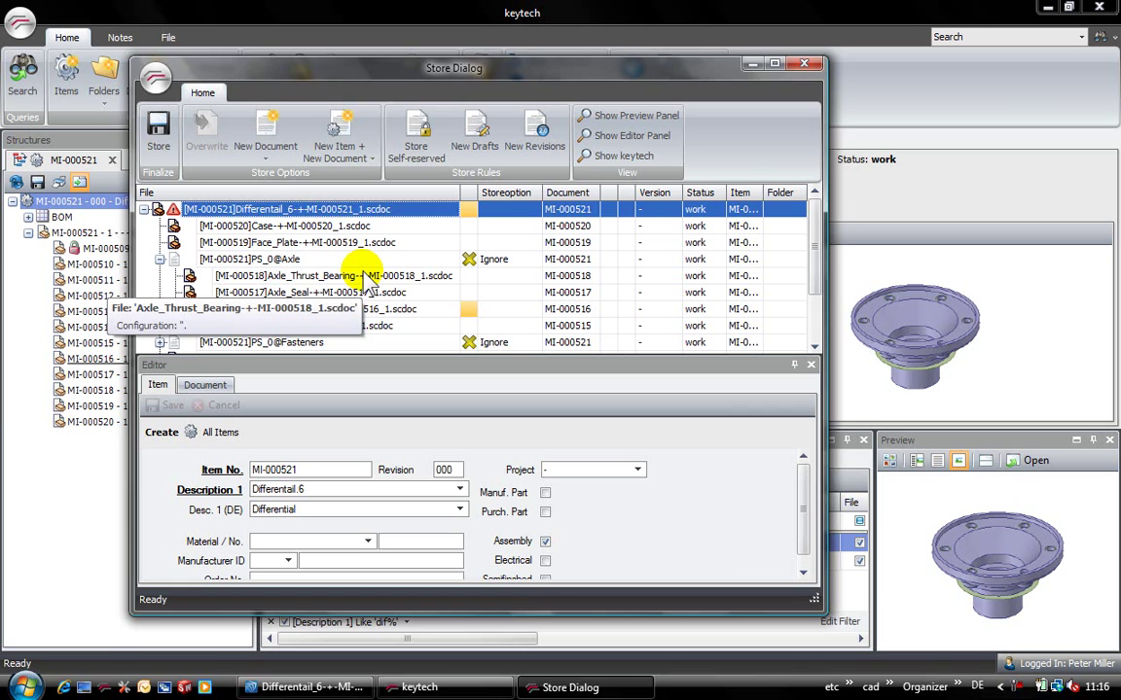
click(364, 309)
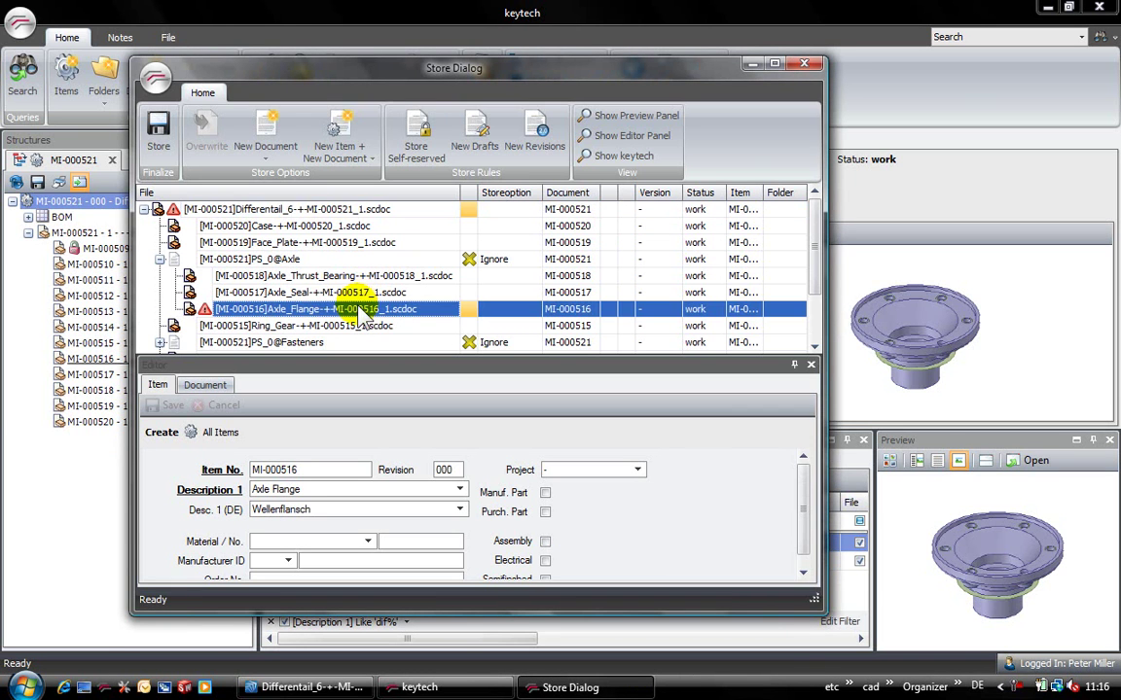
click(247, 145)
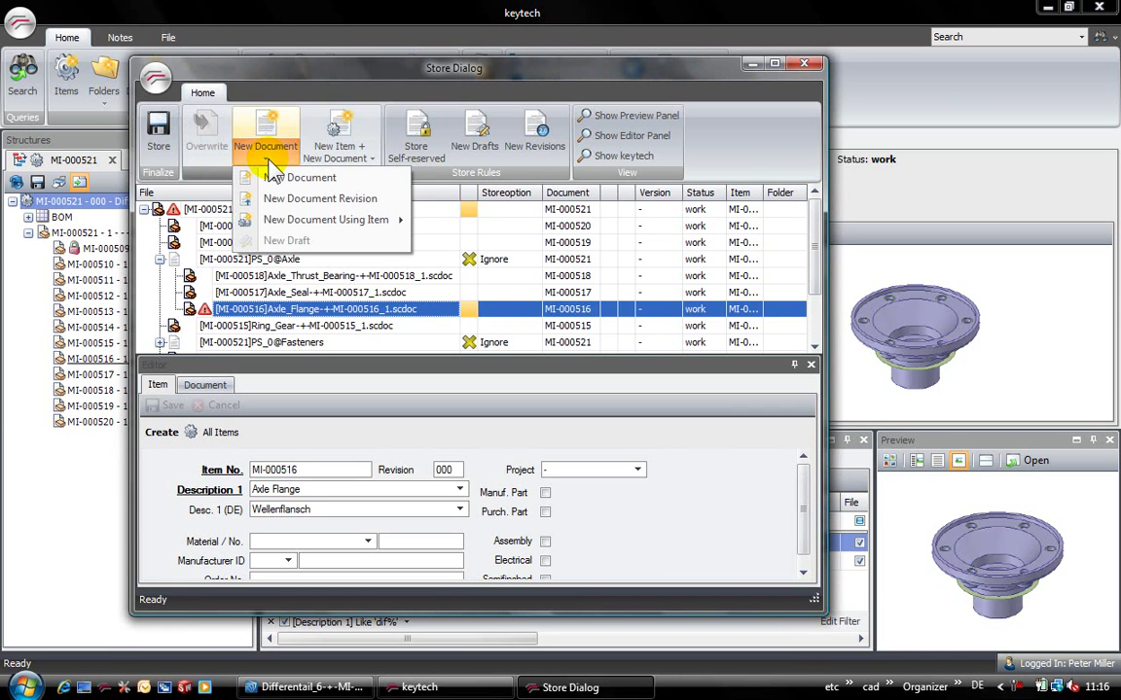
click(287, 199)
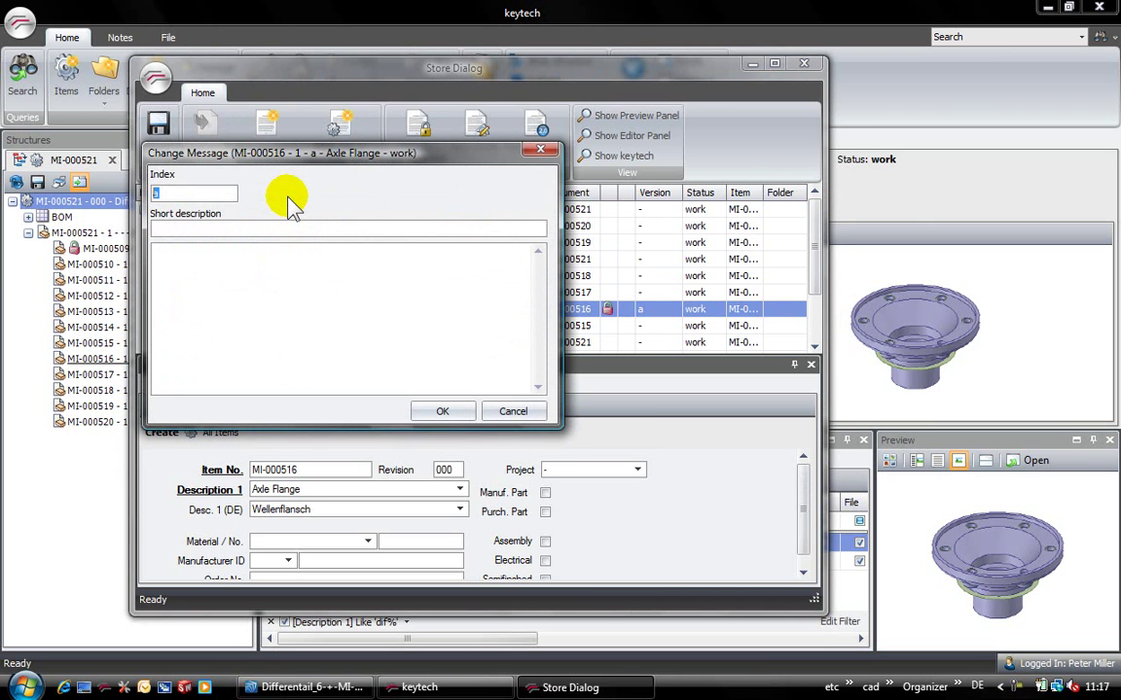
text(a)
click(442, 411)
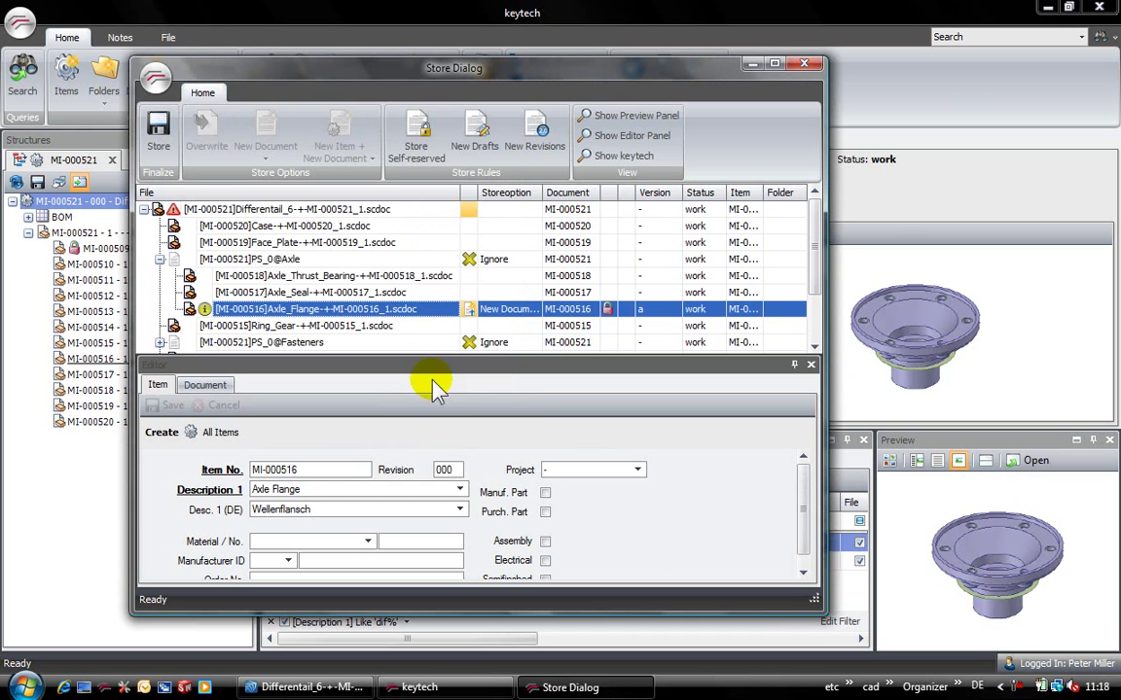
Make Differentail.6 MI-000521 a new revision a noted 'subpart rounded', then store the marked files
click(401, 216)
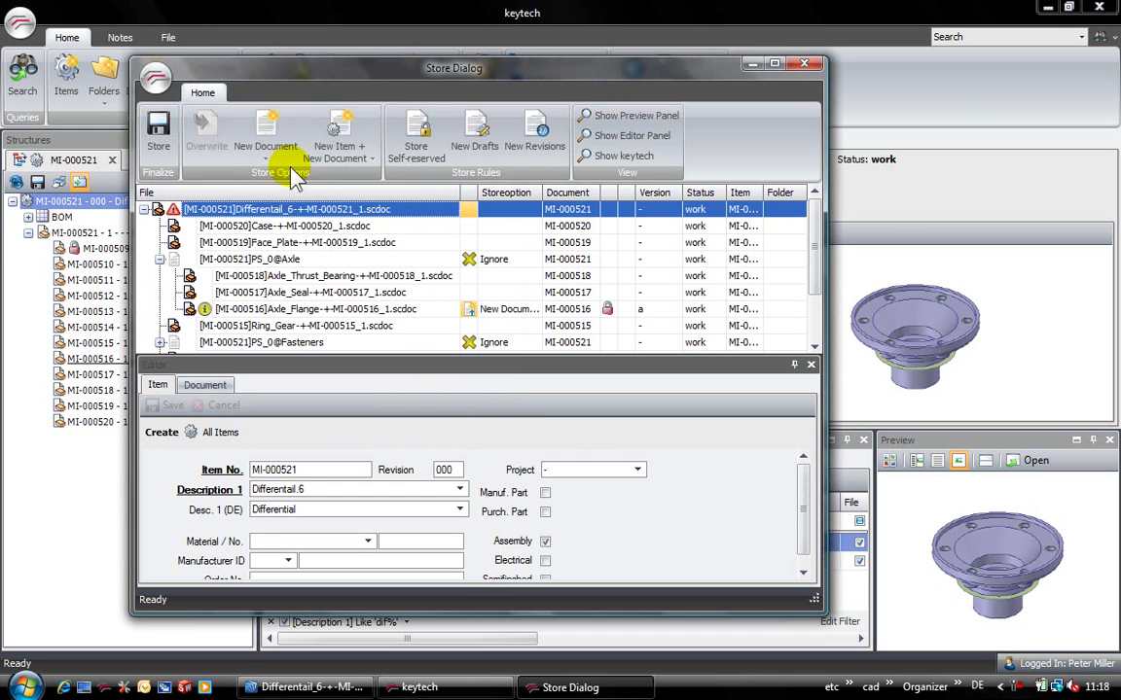
click(268, 151)
click(275, 200)
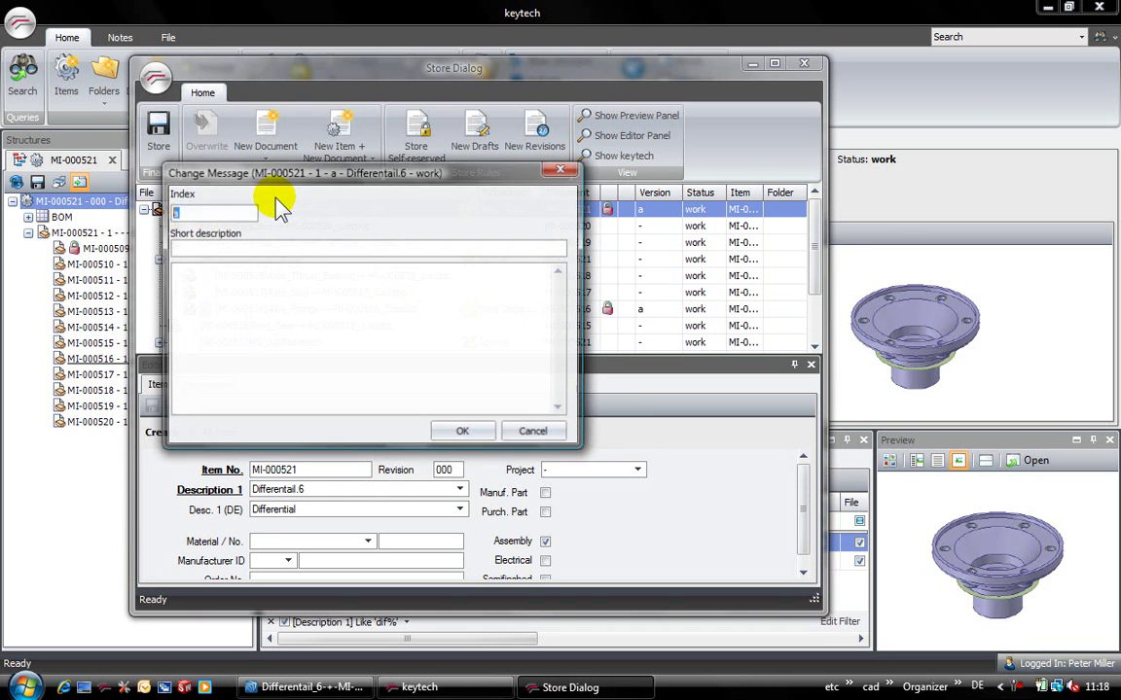
click(266, 247)
text(subpart rounded)
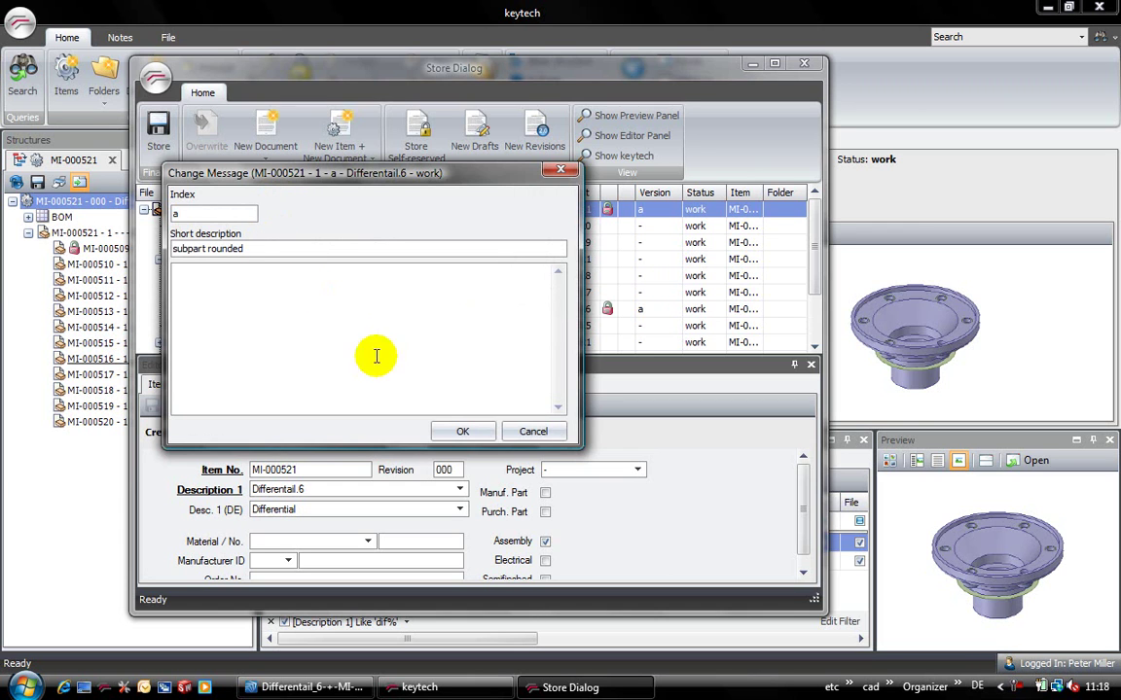
click(454, 432)
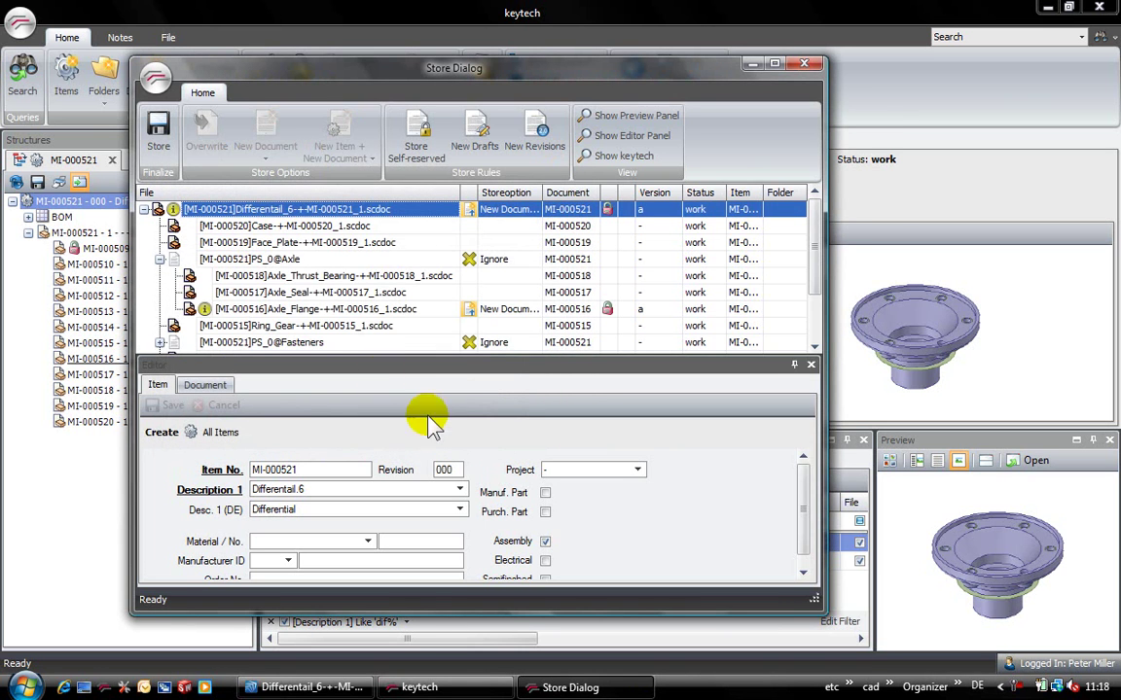
click(154, 134)
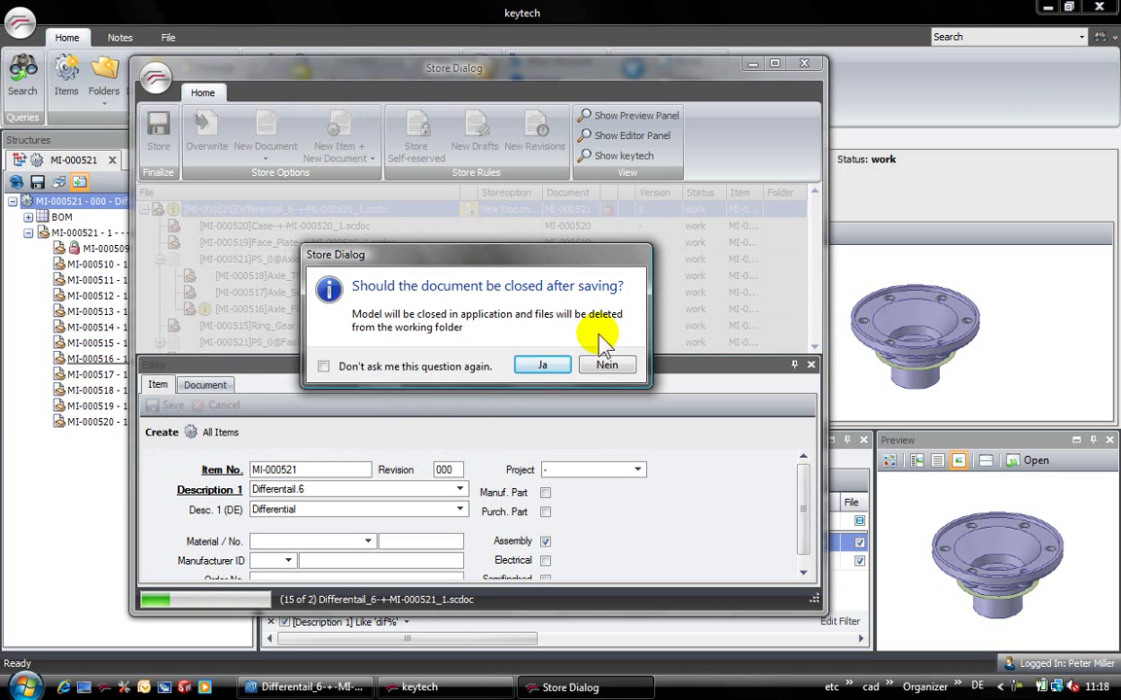
Keep the model open after saving, then return to SpaceClaim and select the Axle node
click(607, 365)
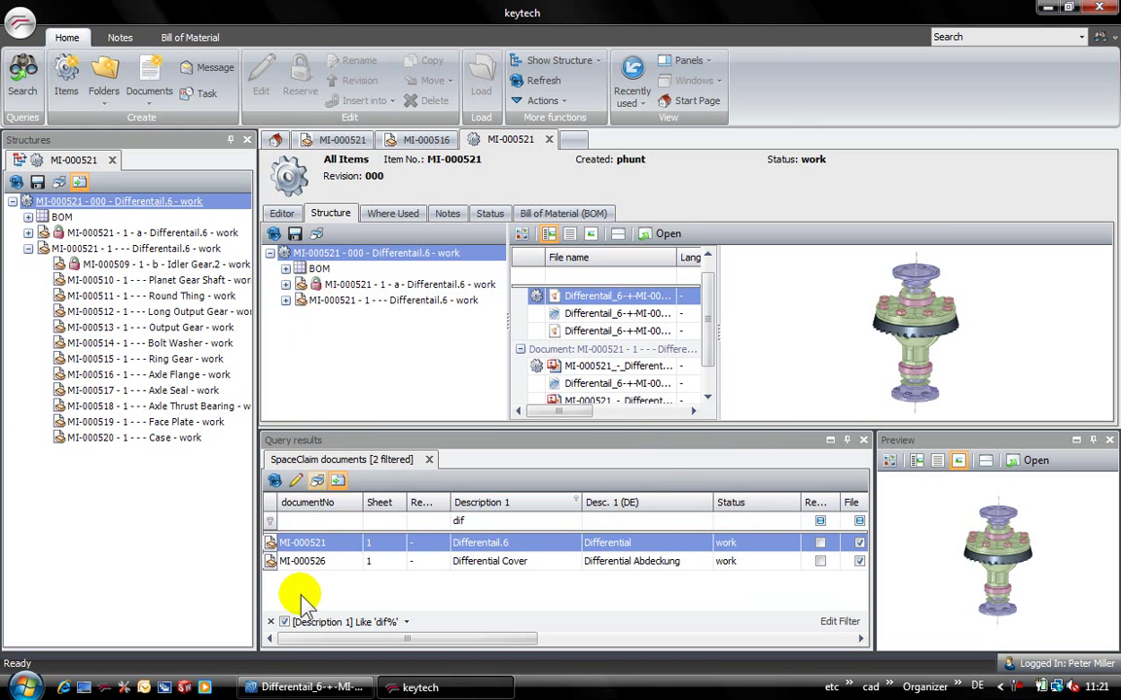
click(292, 687)
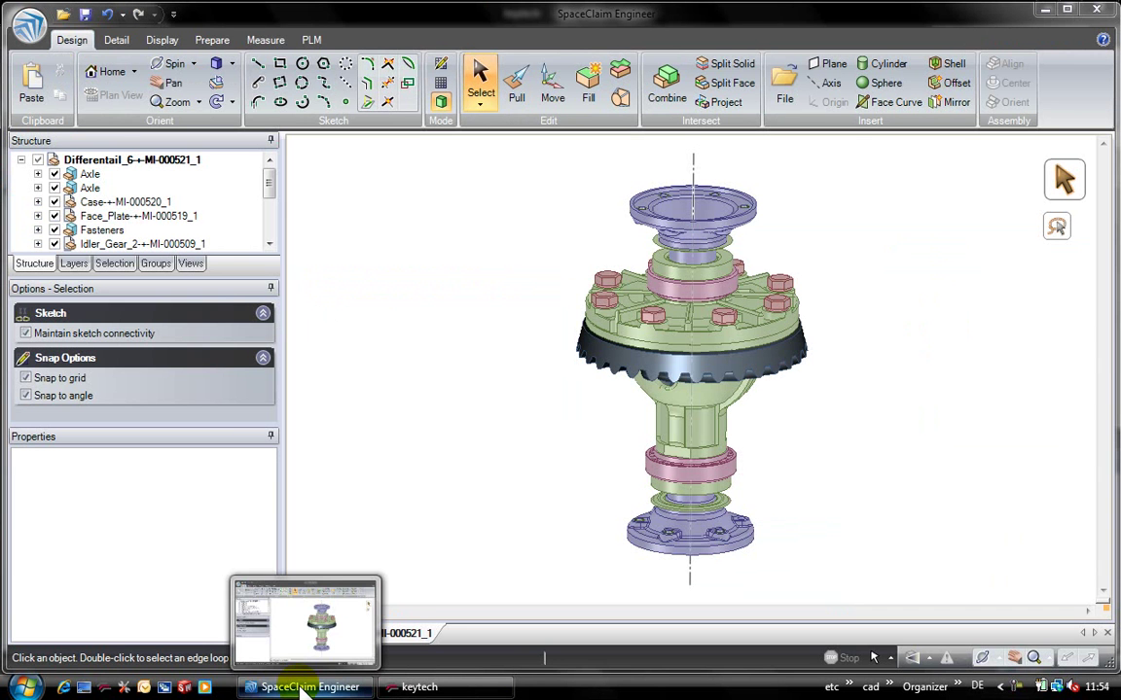
click(78, 175)
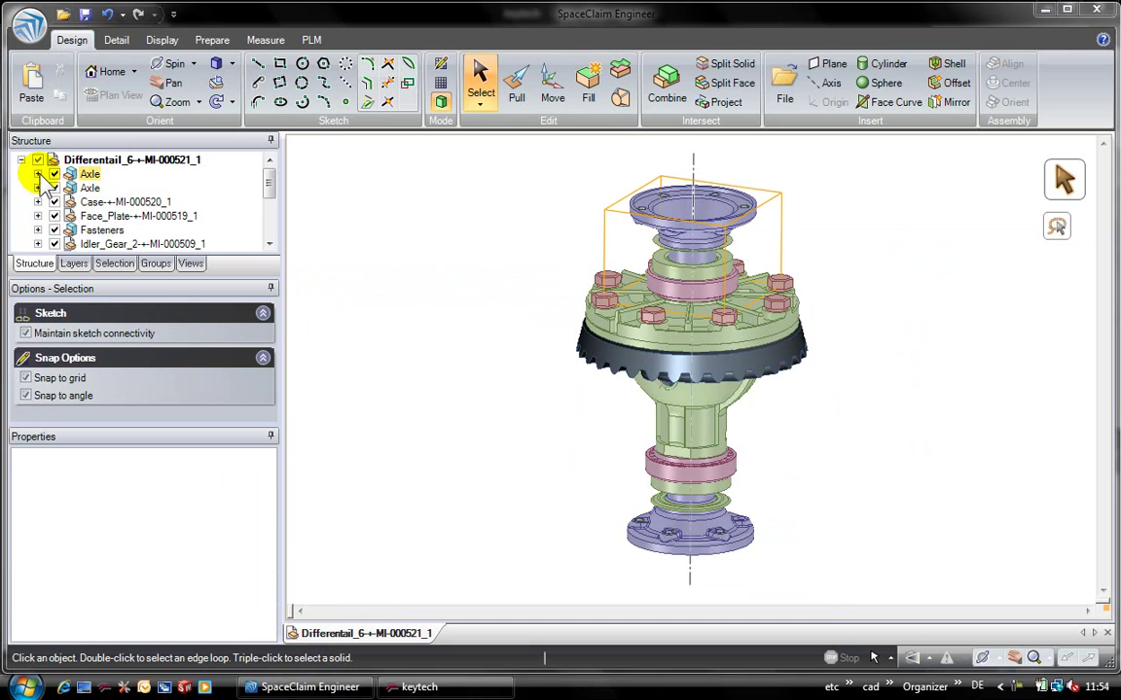
Open the Axle_Flange part from the Axle subassembly as its own component
click(39, 175)
right_click(141, 188)
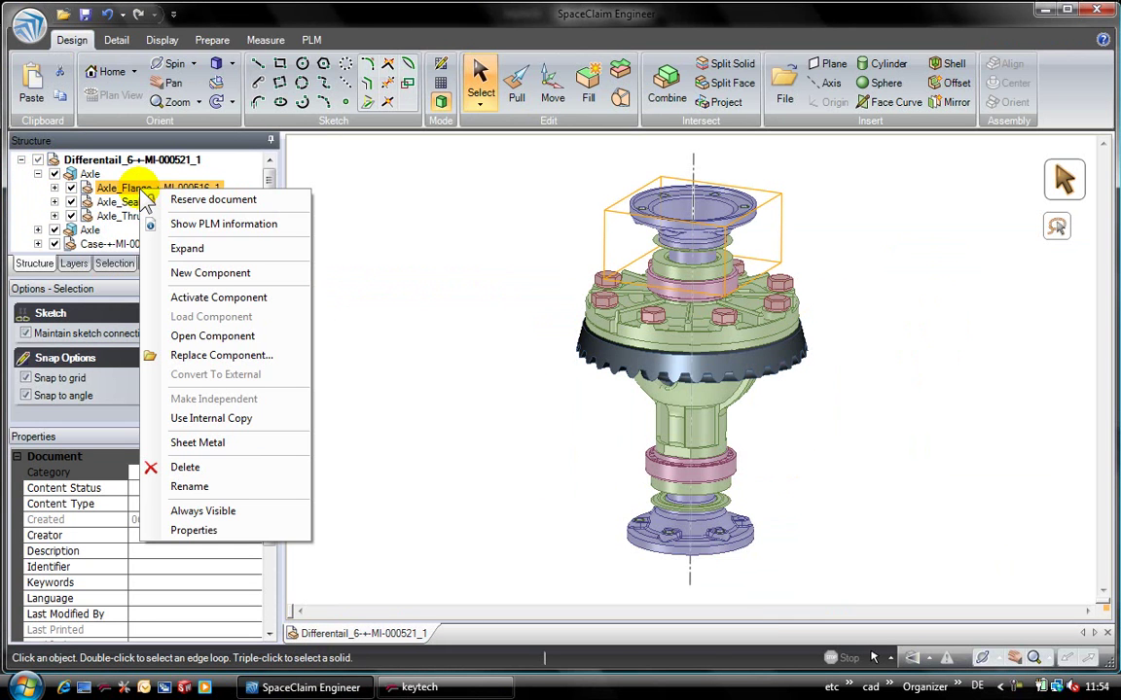
click(187, 336)
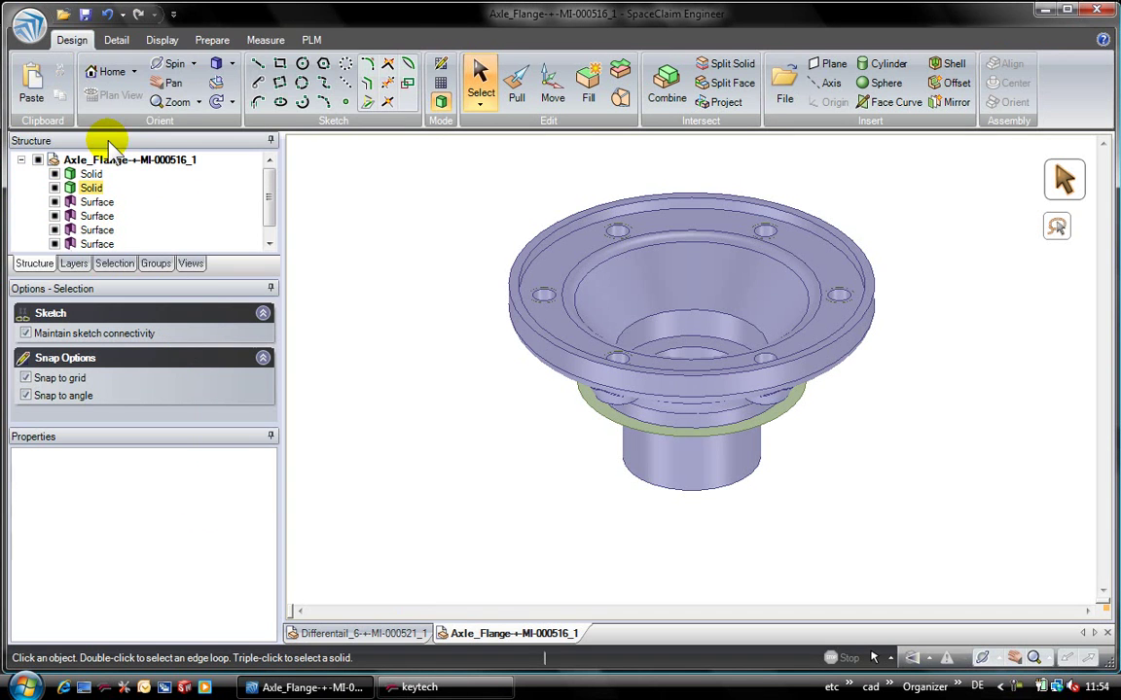
Create a new drawing sheet of the Axle Flange with three views and a keytech title block
click(30, 25)
mouse_move(68, 64)
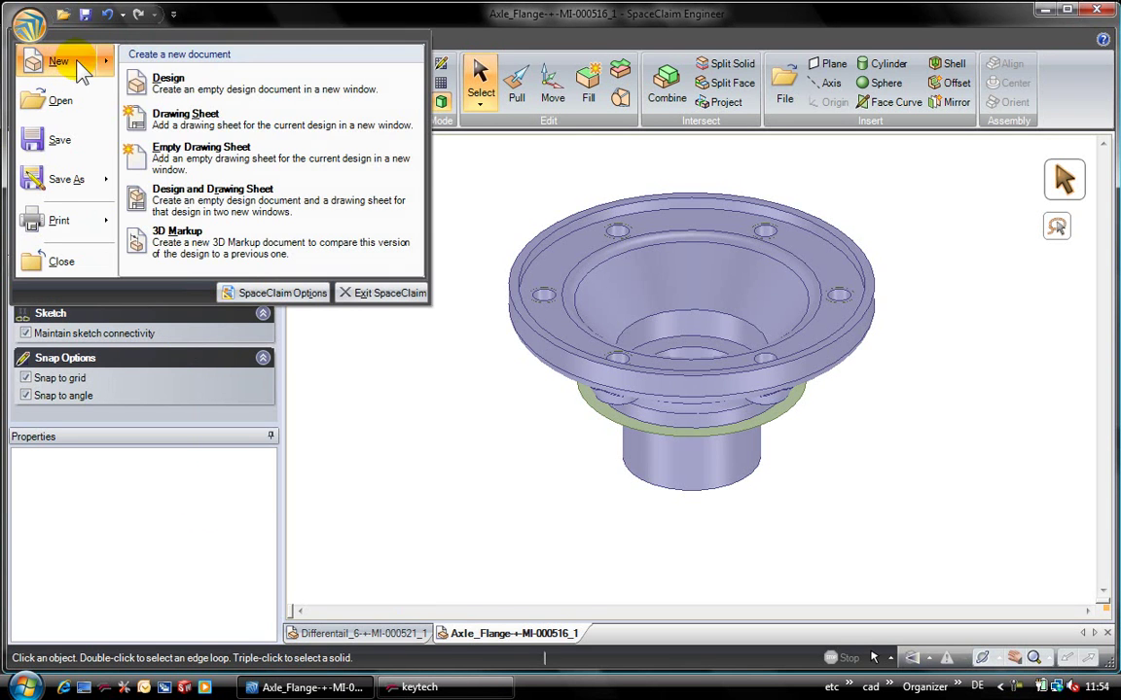
click(184, 116)
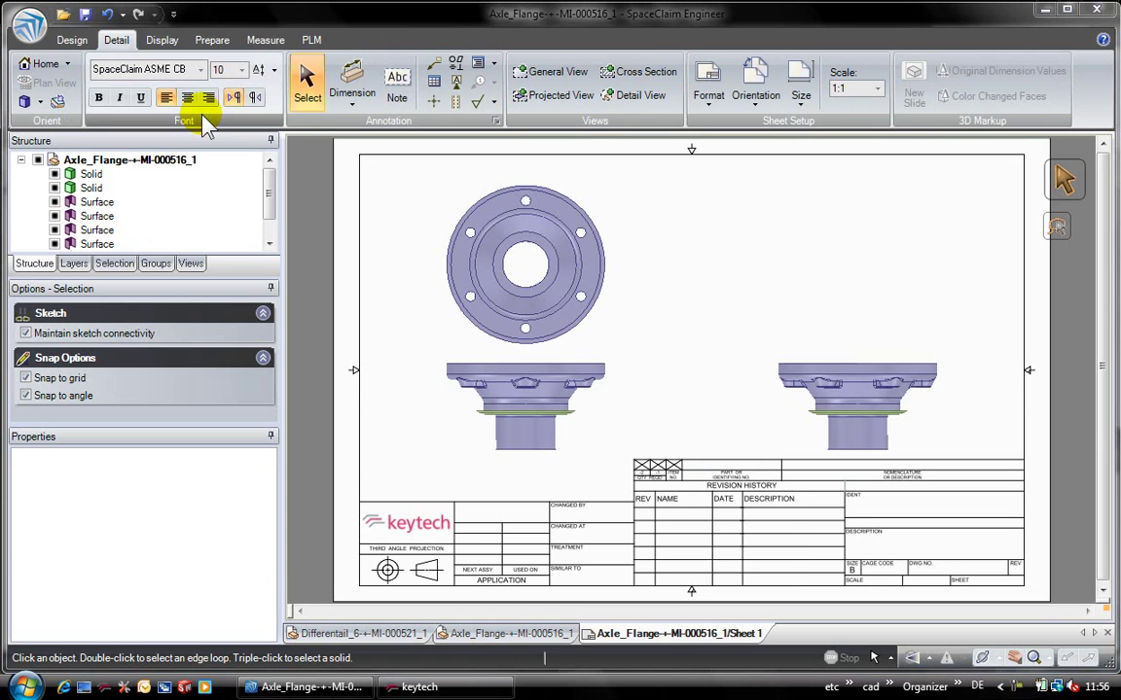
click(311, 41)
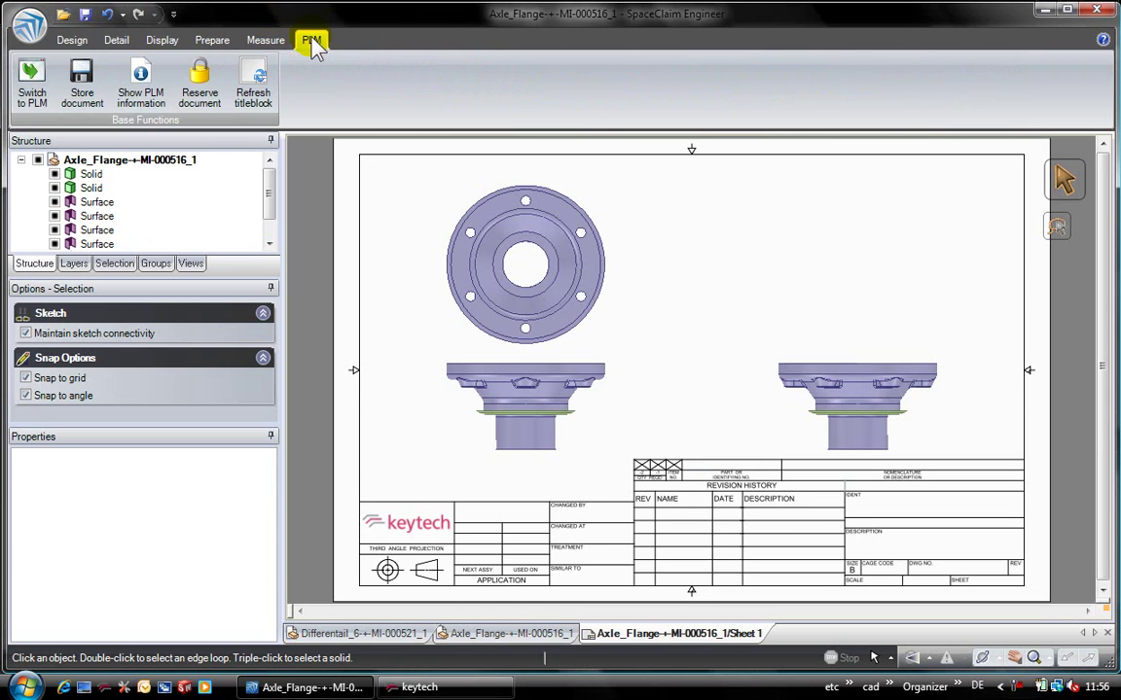
Store the flange drawing in keytech, overwriting MI-000516 revision a and keeping it open
click(85, 97)
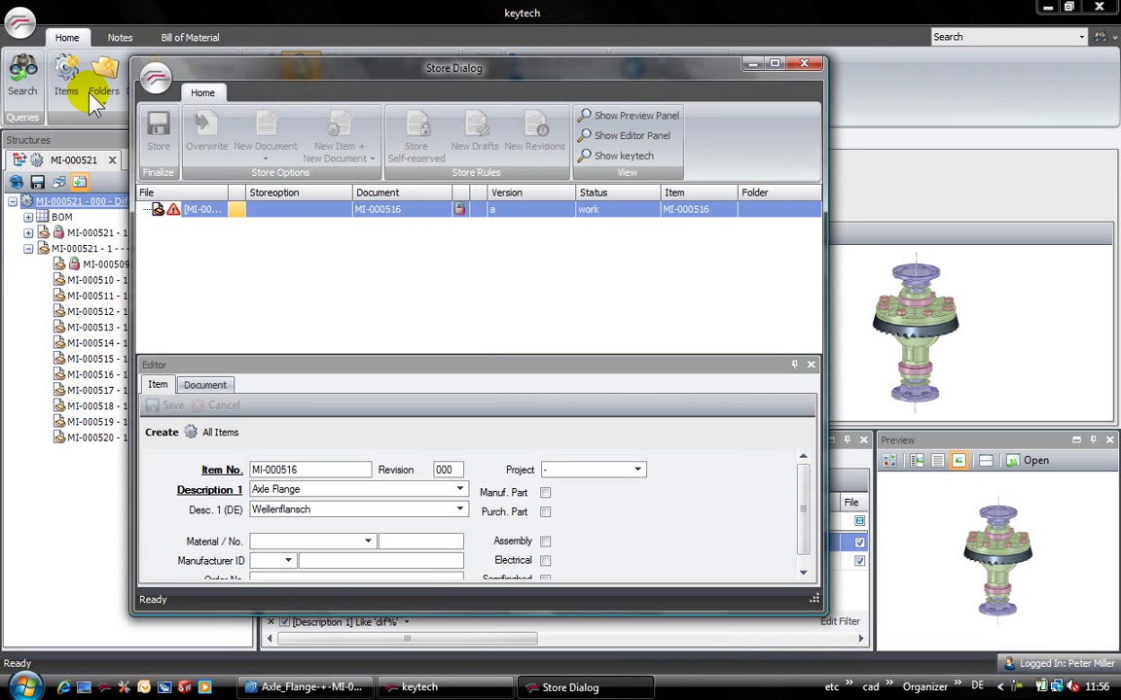
double_click(226, 192)
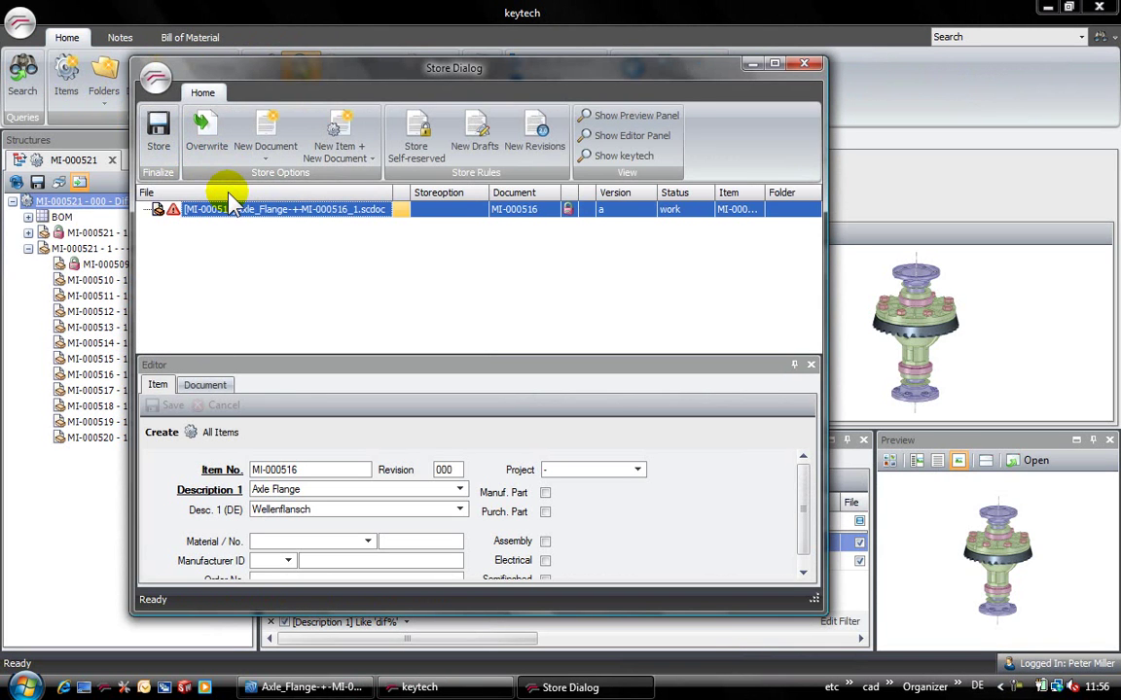
click(204, 133)
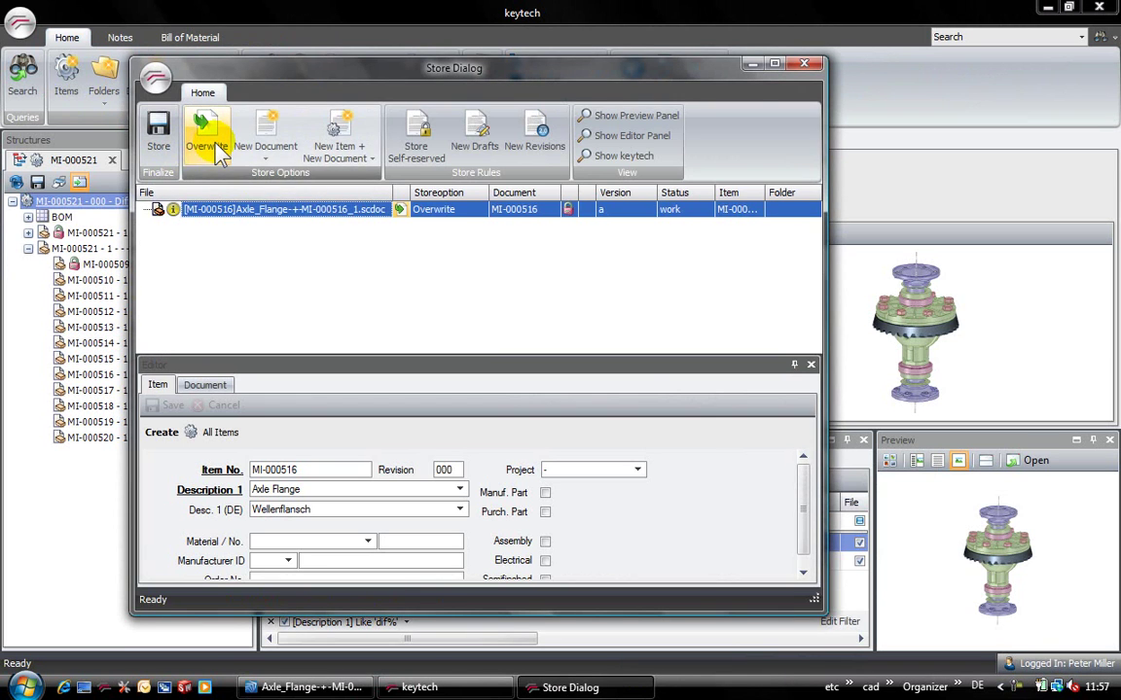
click(161, 137)
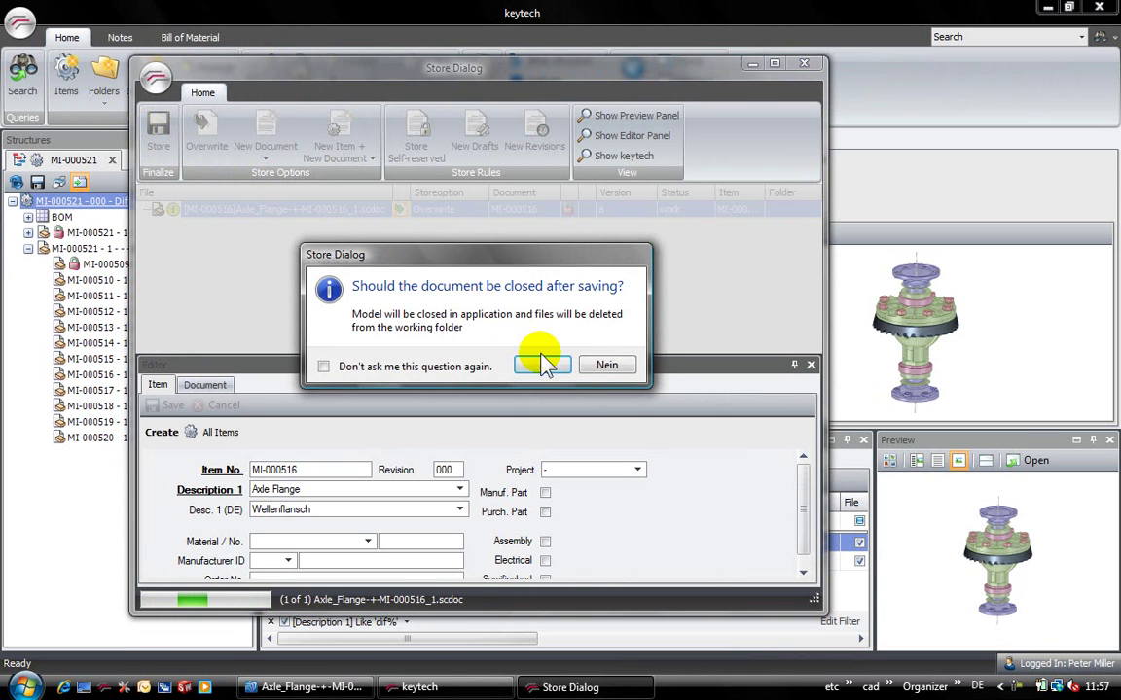
click(607, 366)
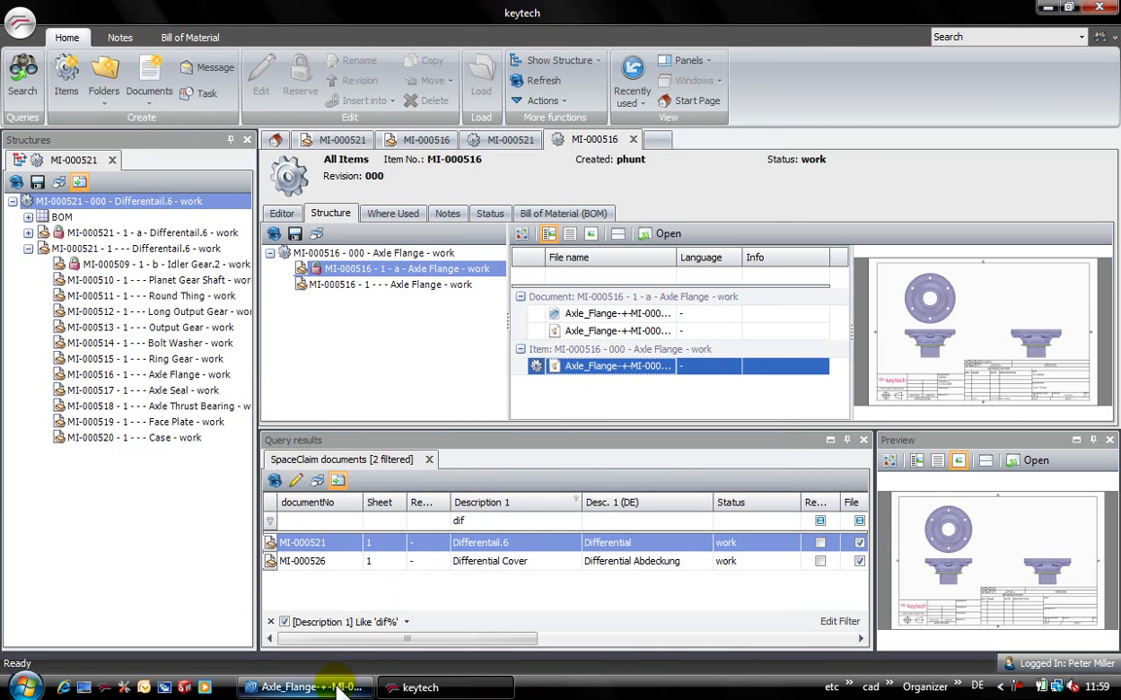
Bring the Axle Flange drawing forward and box-zoom into the flange's front view
click(268, 683)
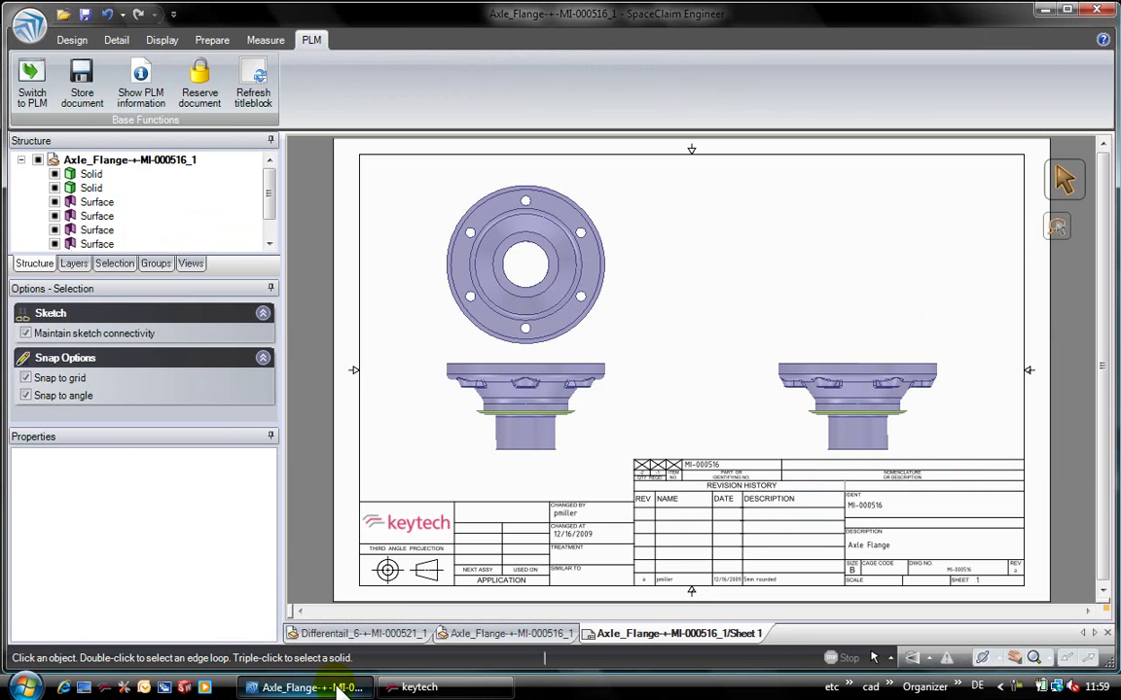
click(76, 40)
click(198, 102)
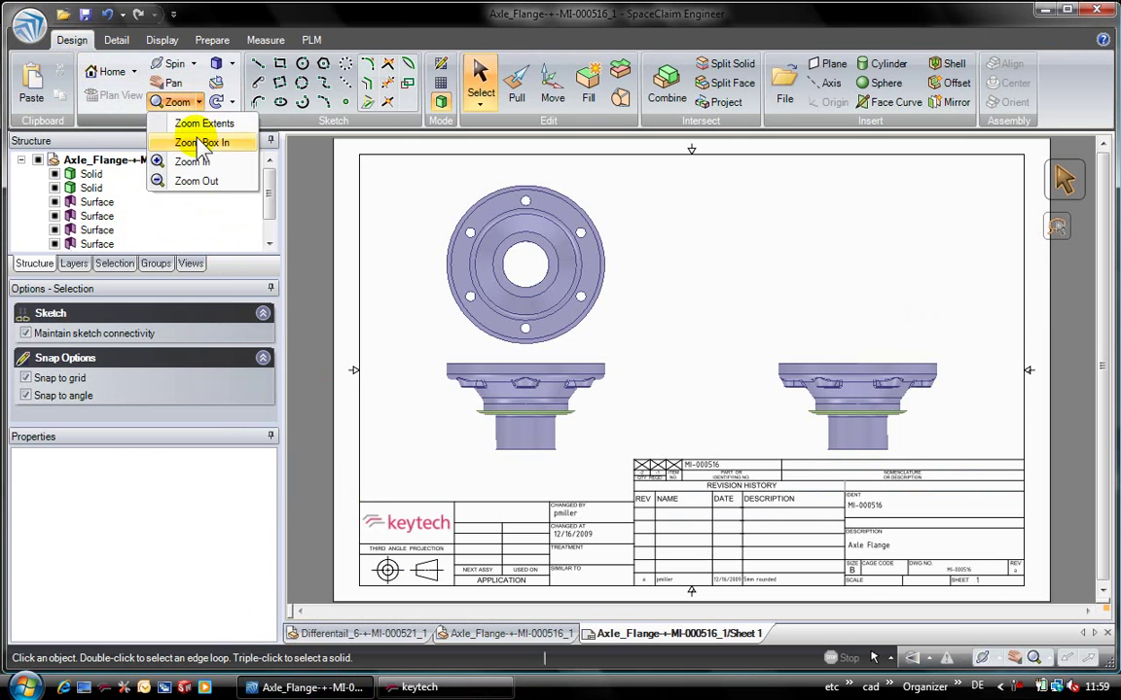
click(212, 143)
mouse_move(440, 357)
mouse_down()
mouse_move(612, 463)
mouse_move(621, 445)
mouse_move(998, 642)
mouse_move(1021, 584)
mouse_up()
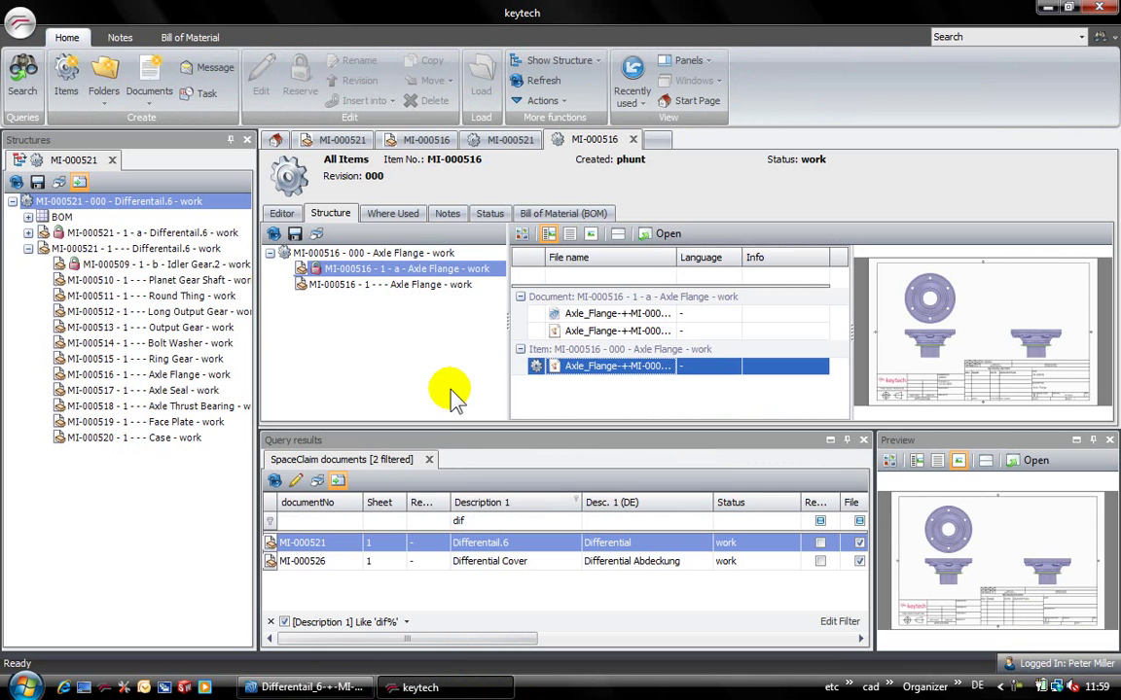
On the Differential MI-000521 document, drag Transaxle.24 from Where Used into the Structures panel
click(345, 140)
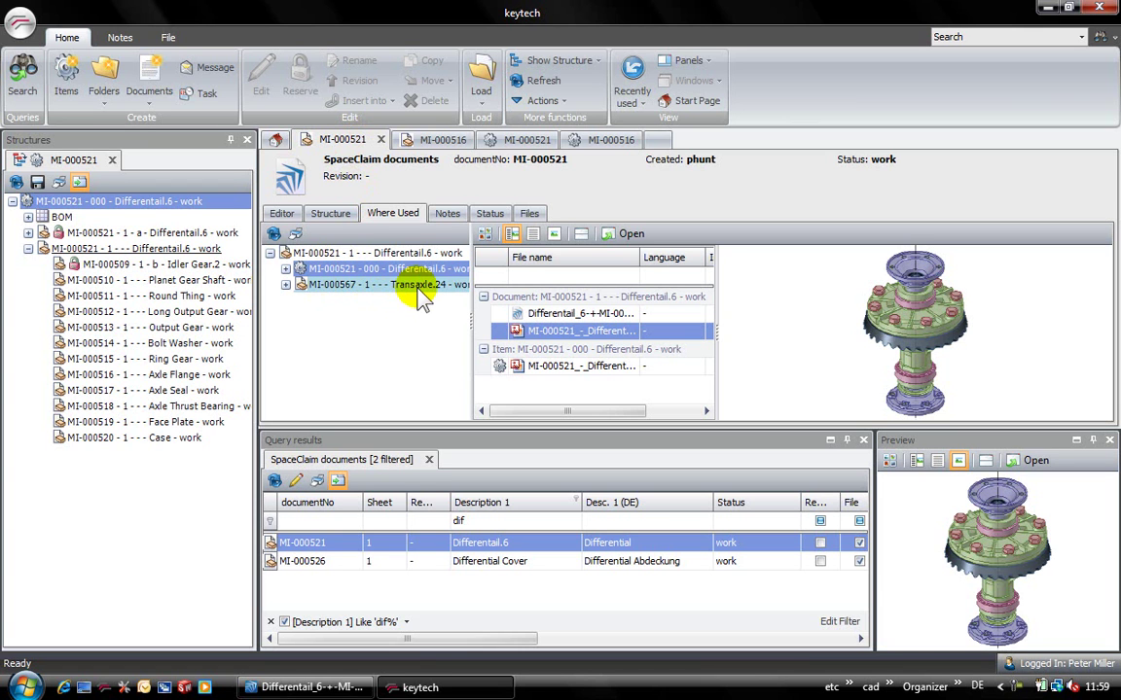
click(285, 284)
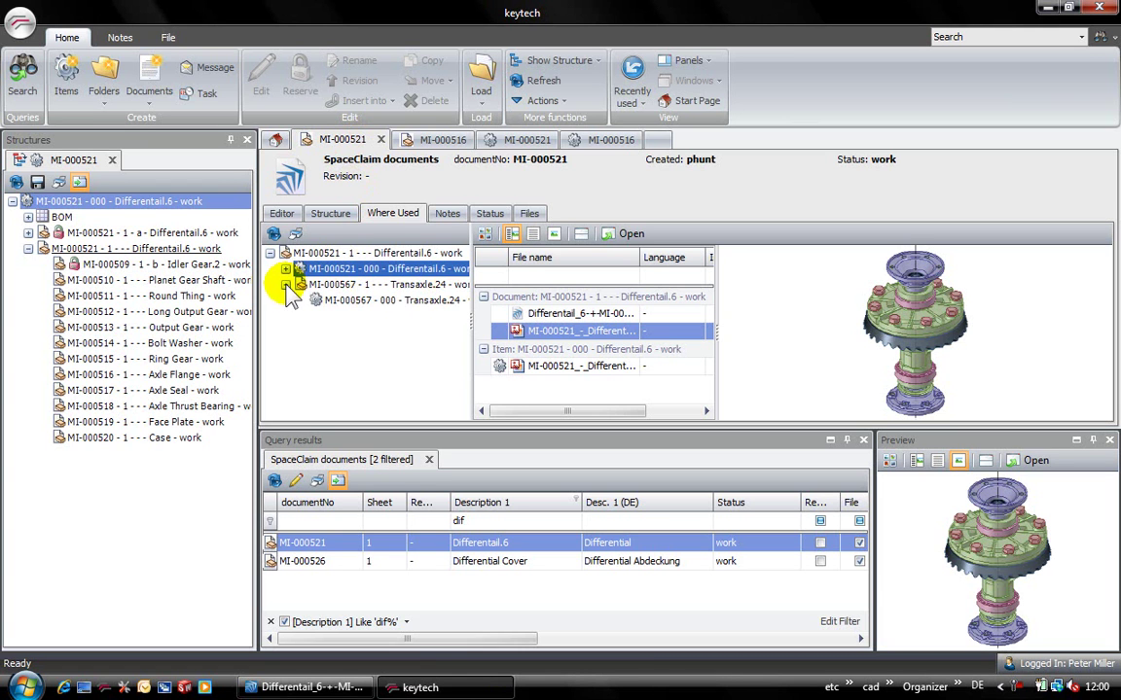
drag(296, 301, 152, 167)
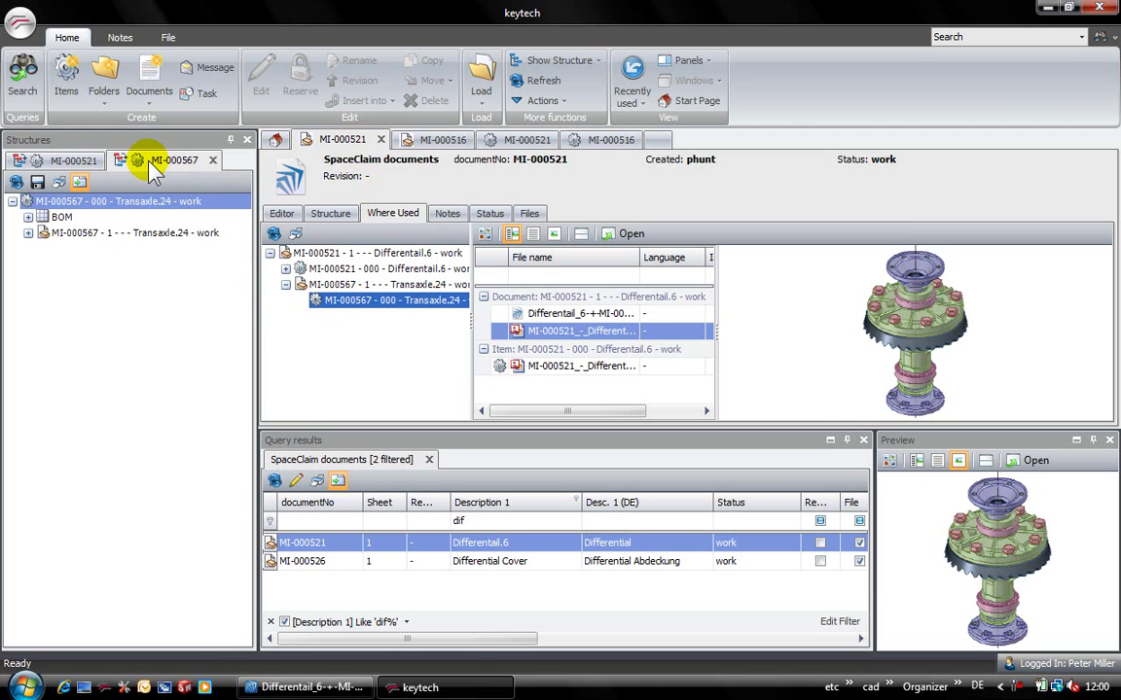
Expand Transaxle.24 to show its four components, then select the Transaxle.24 assembly
click(30, 234)
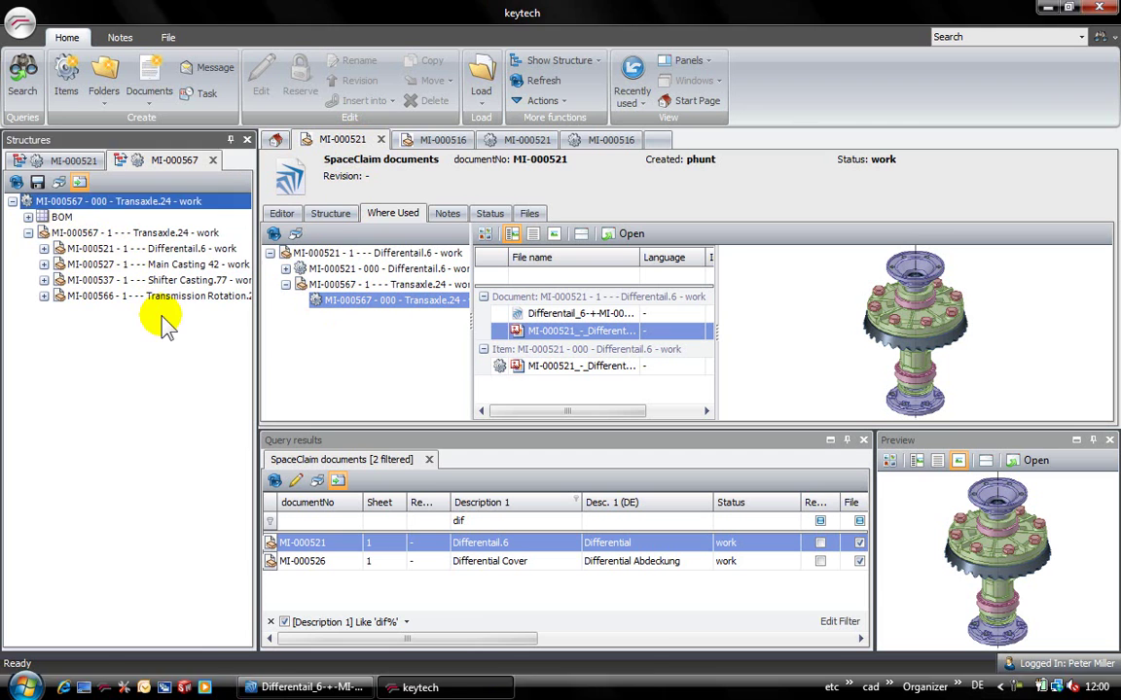
click(173, 250)
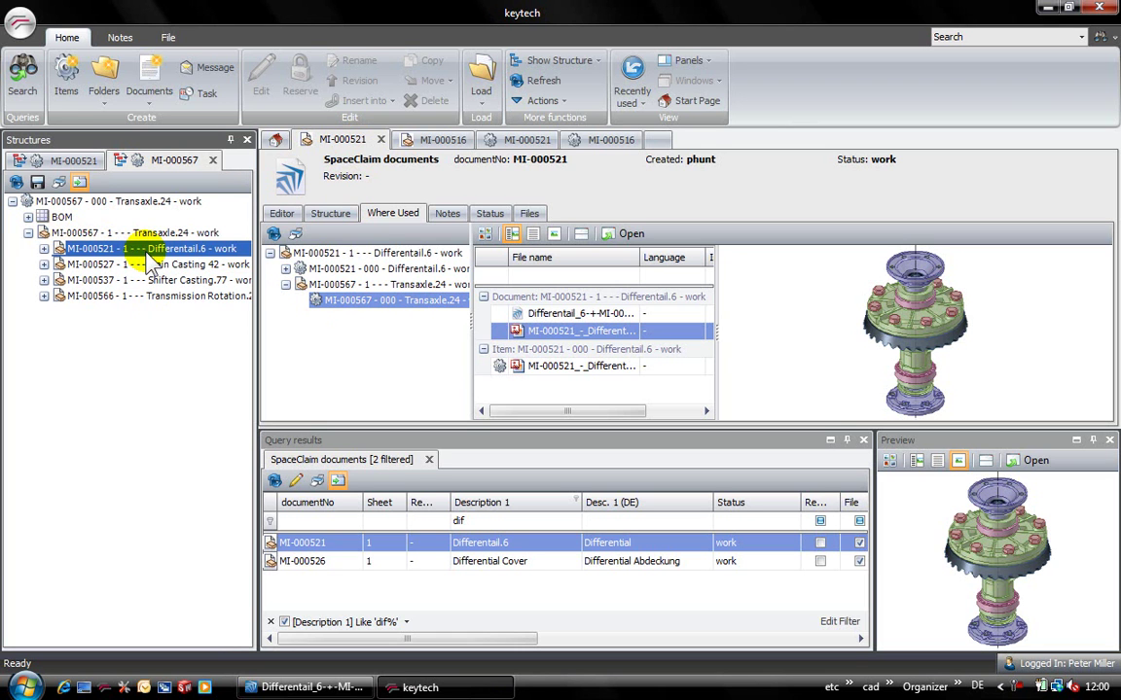
click(146, 234)
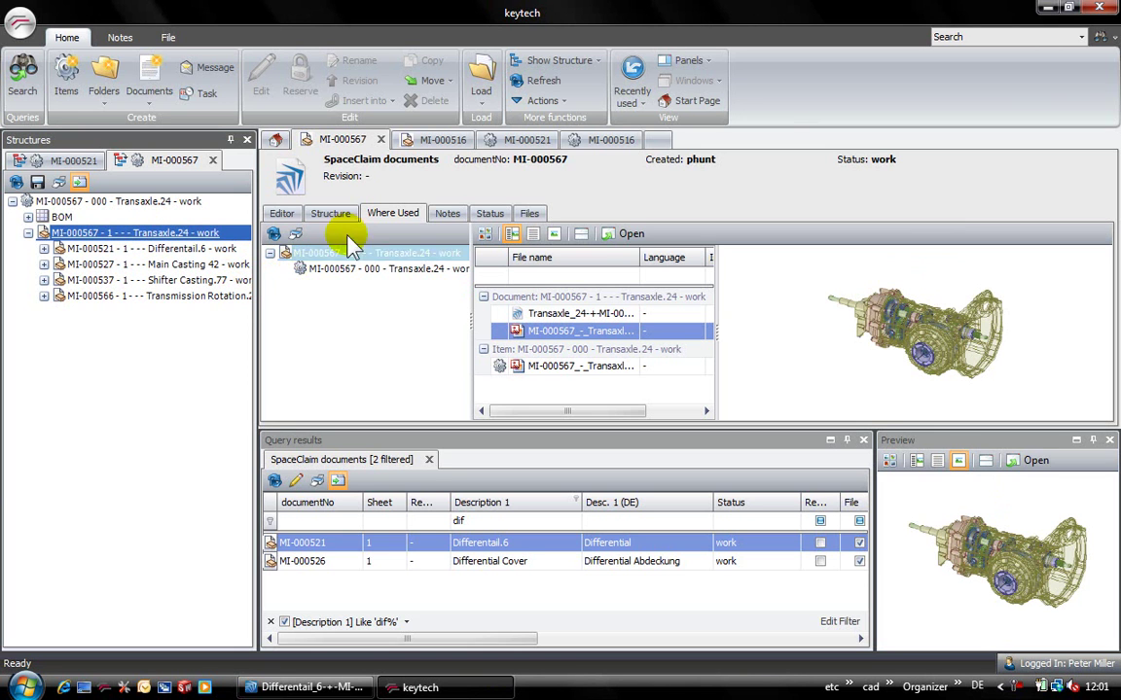
Load Transaxle.24 into SpaceClaim using Load Latest Revisions
click(481, 97)
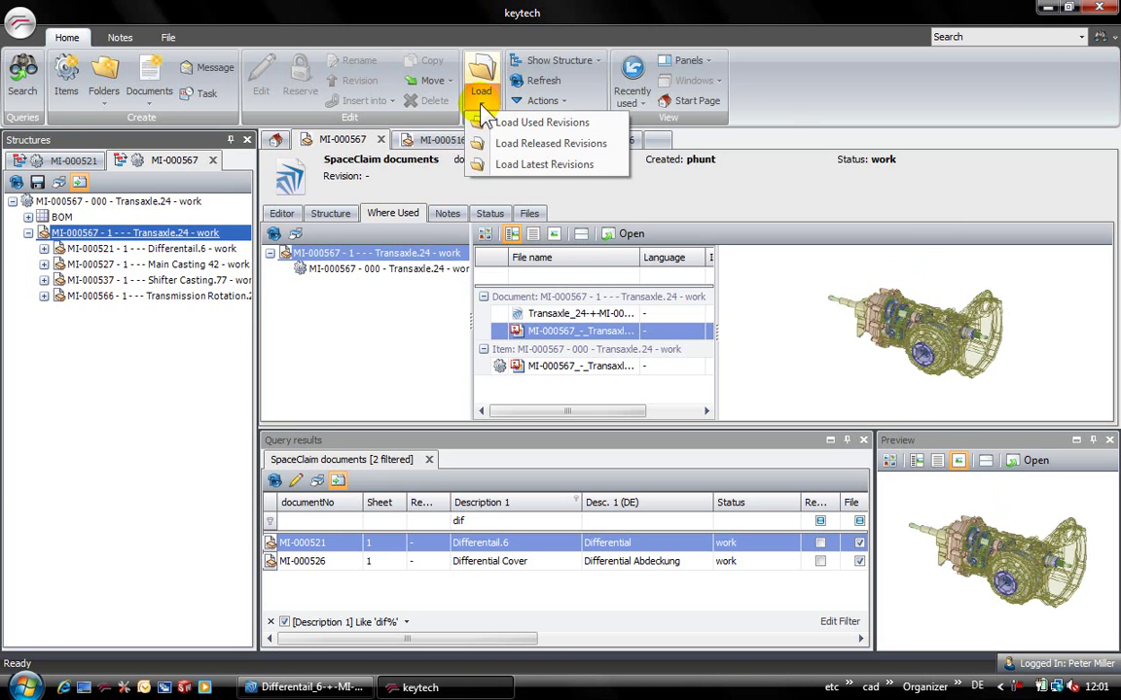
click(537, 166)
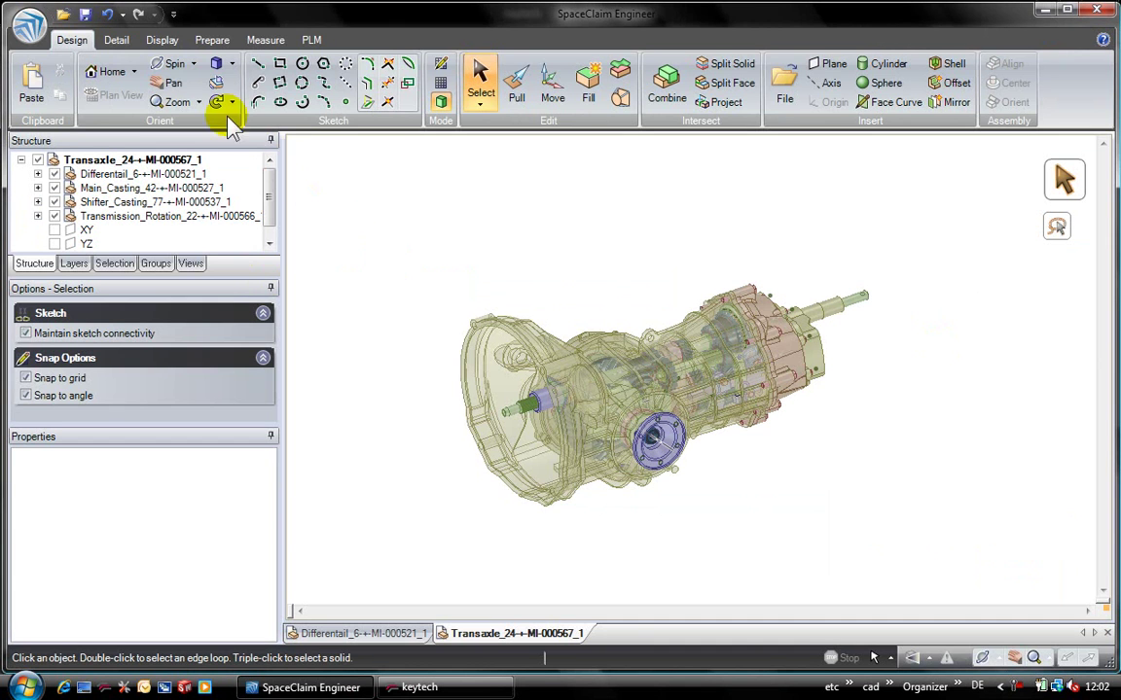
Box-zoom in on the blue Differential flange of the Transaxle
click(199, 102)
click(205, 143)
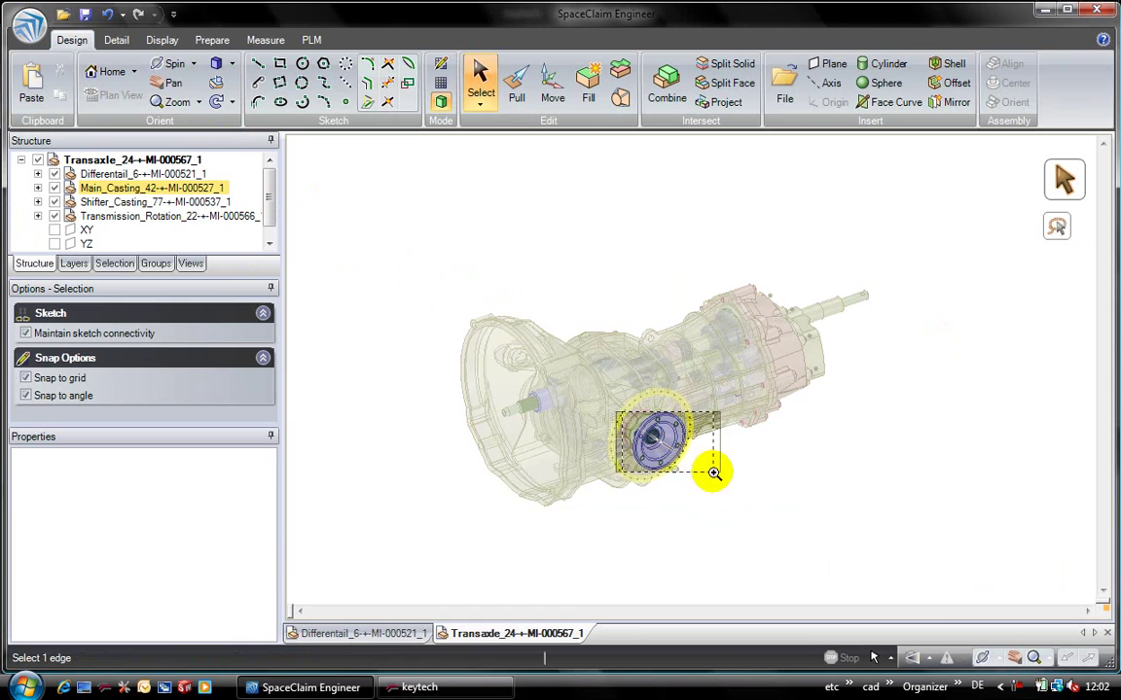
drag(602, 413, 693, 477)
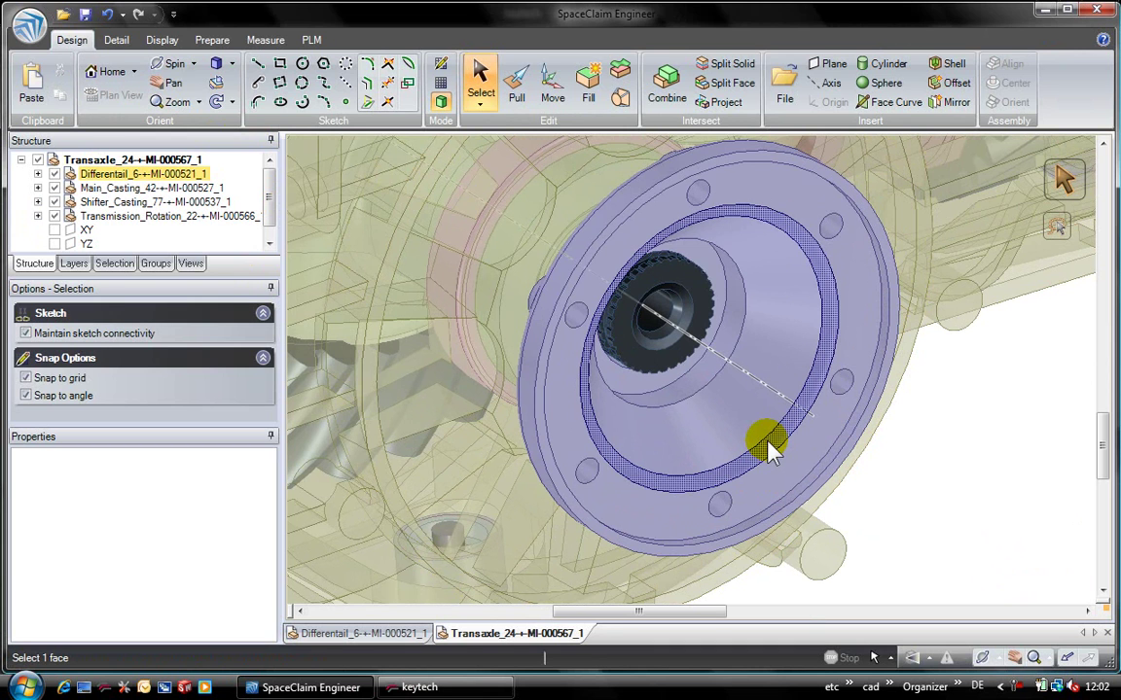
Select the flange's ring face and show Differentail_6's PLM information in keytech
click(768, 449)
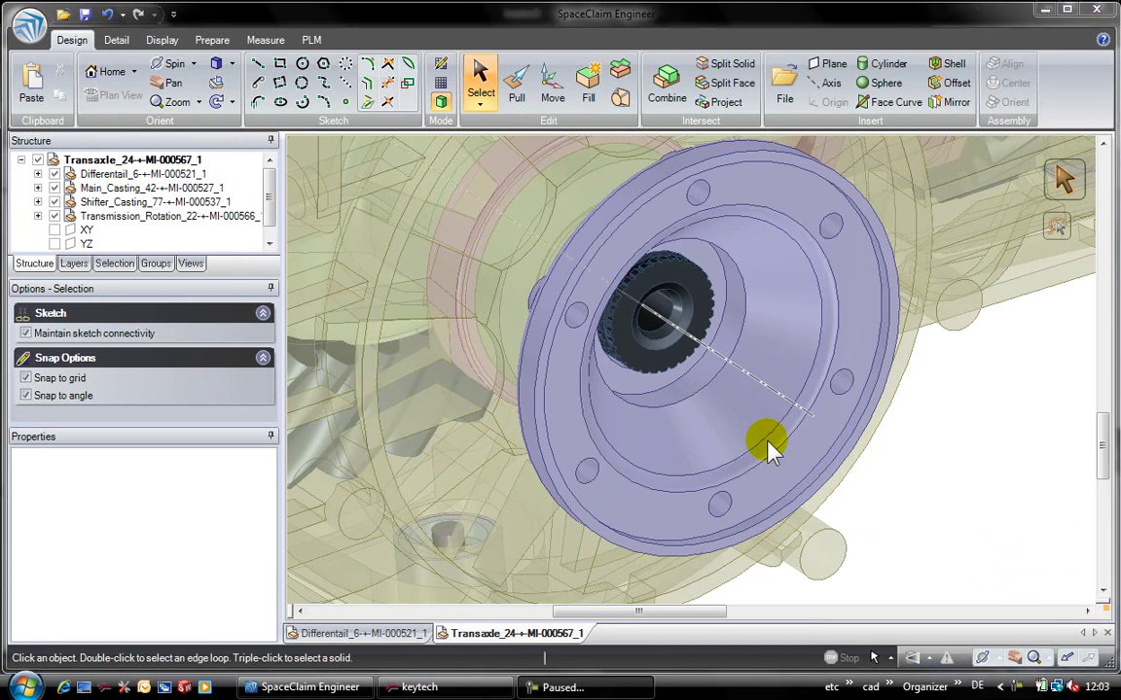
right_click(171, 189)
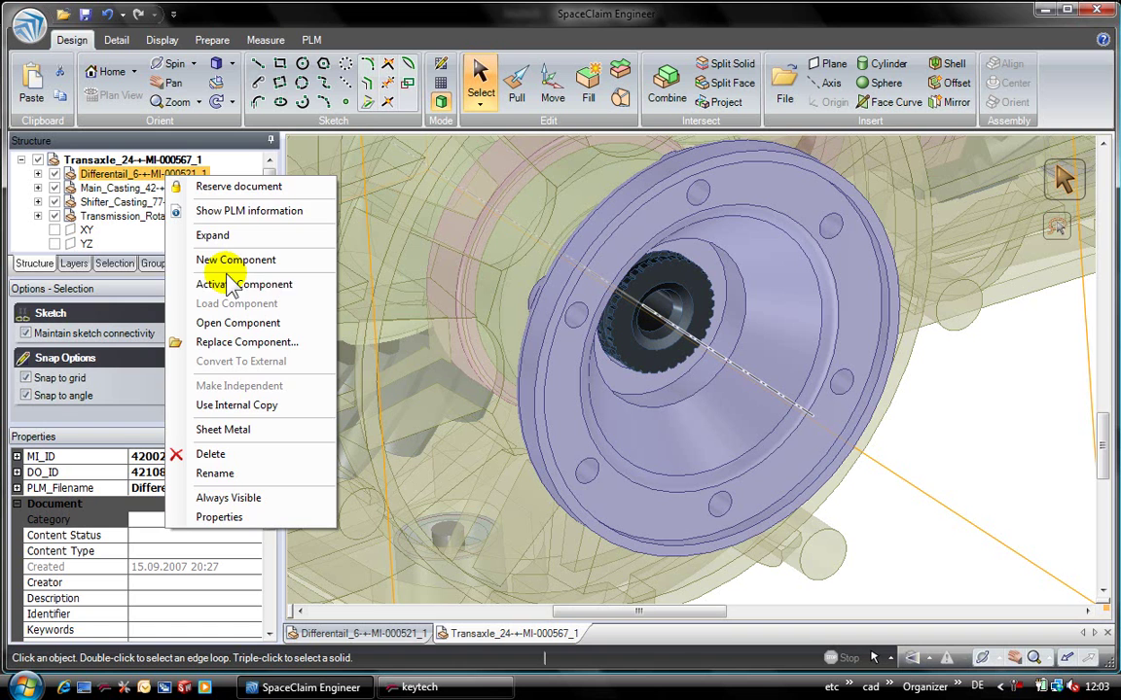
click(282, 211)
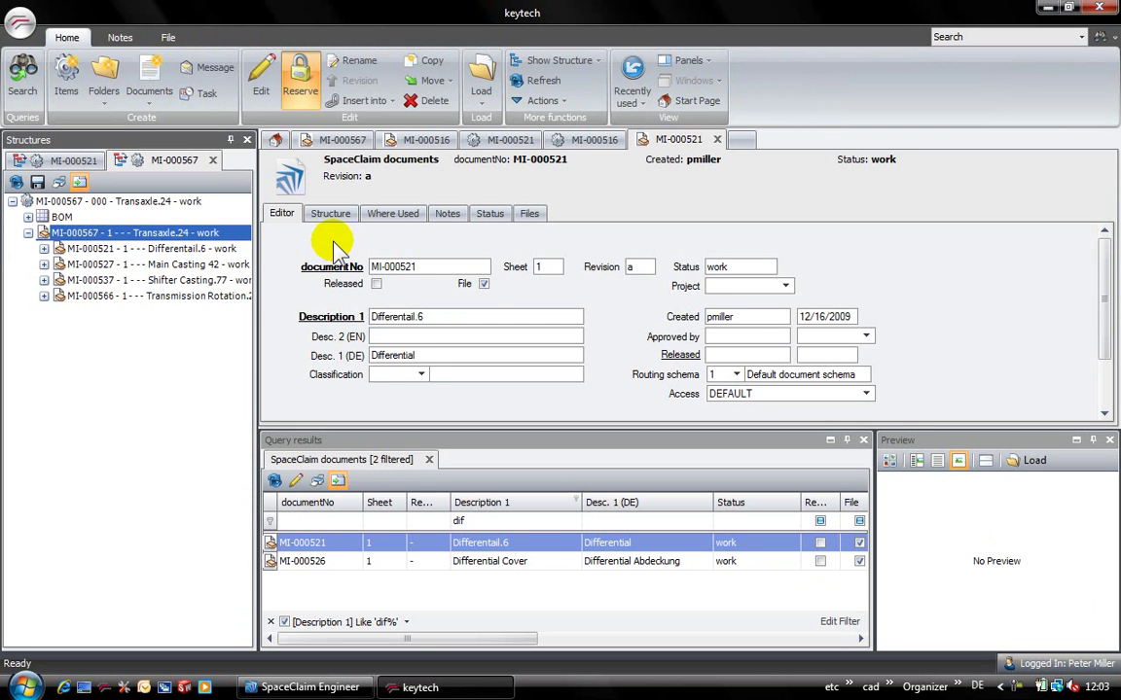
Check the Differential document's revision a, then switch to the MI-000521 item
double_click(631, 267)
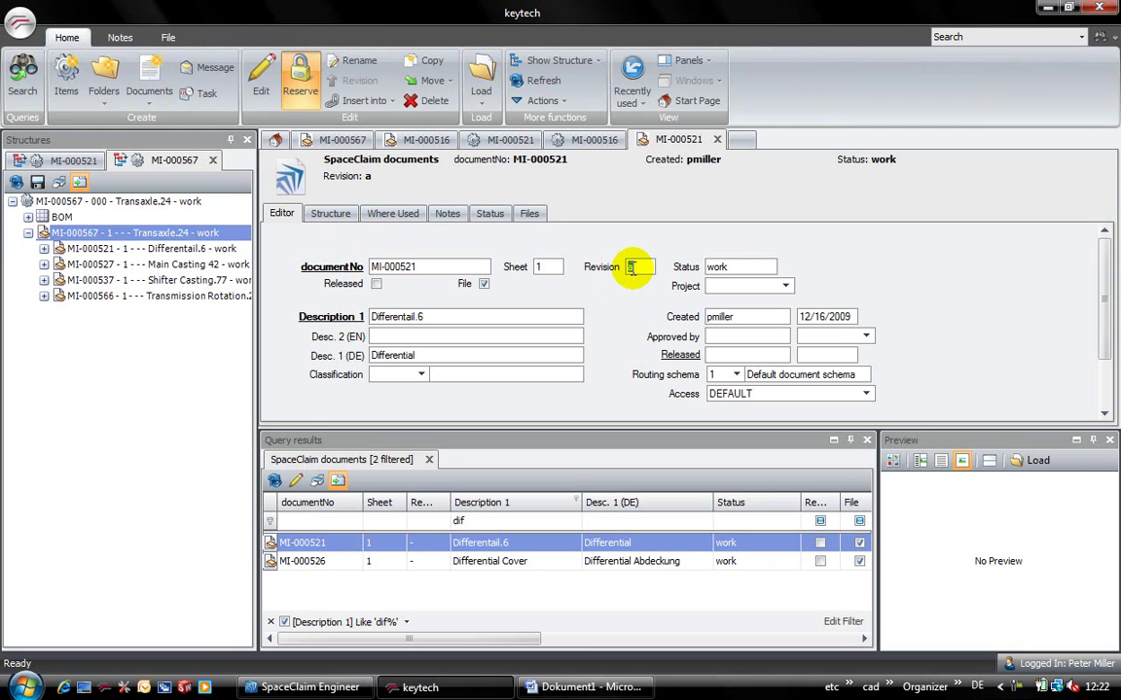
click(510, 140)
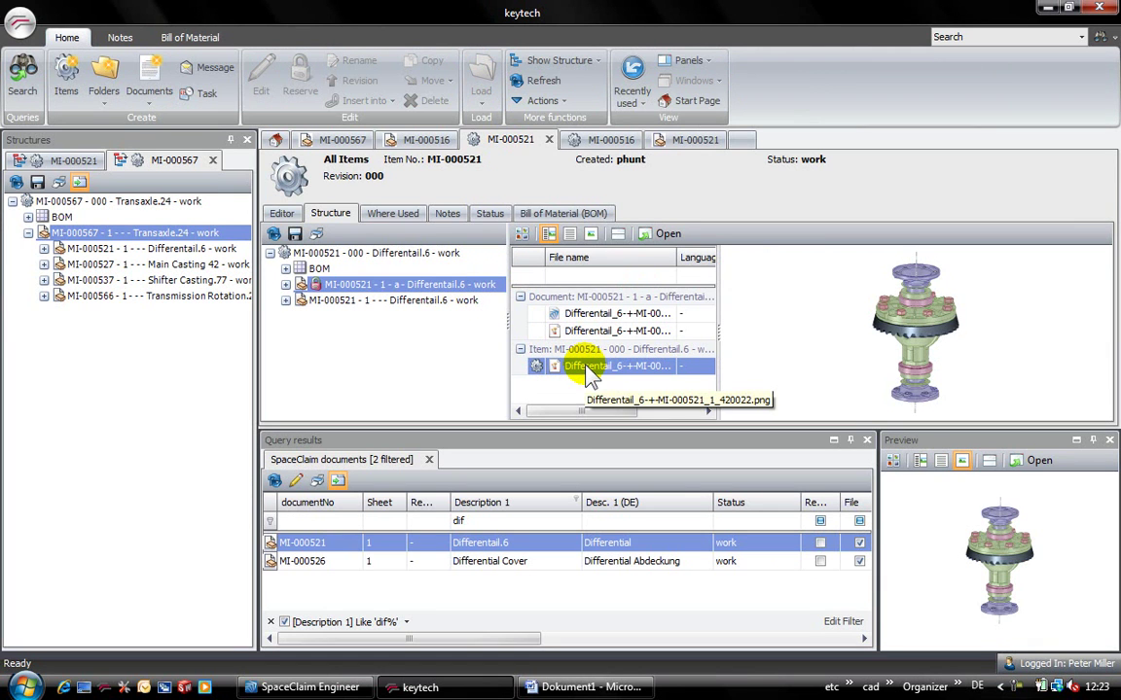
Drop the Differential PNG onto the Word documentation page and start the keytech store
drag(584, 693, 425, 403)
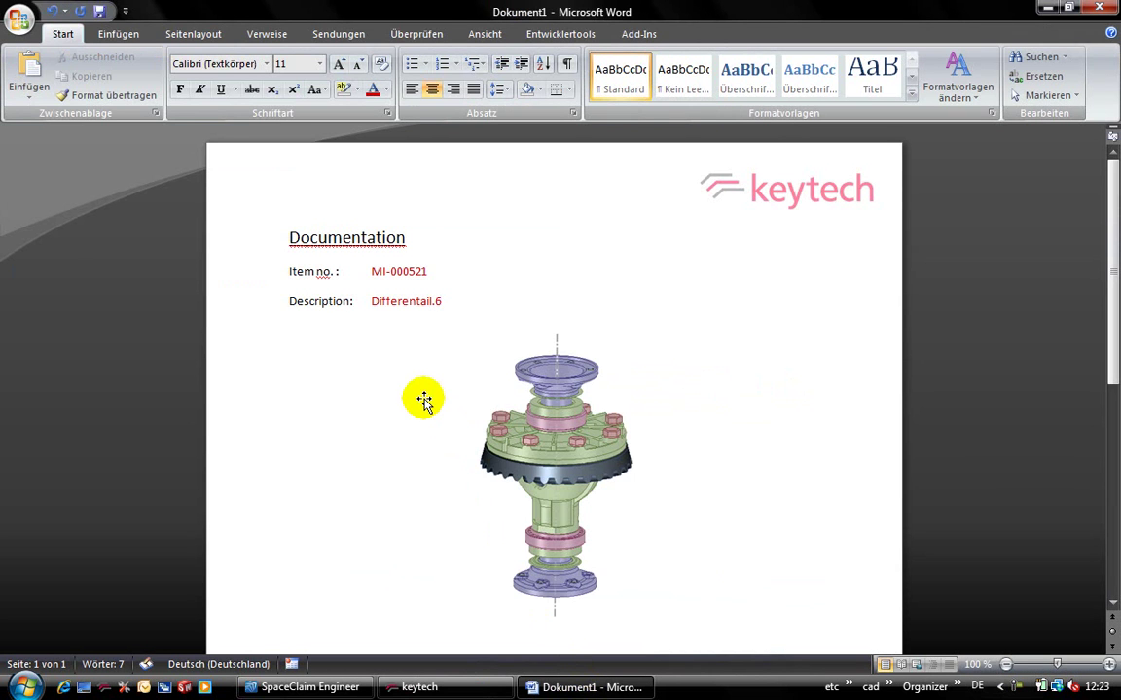
click(484, 465)
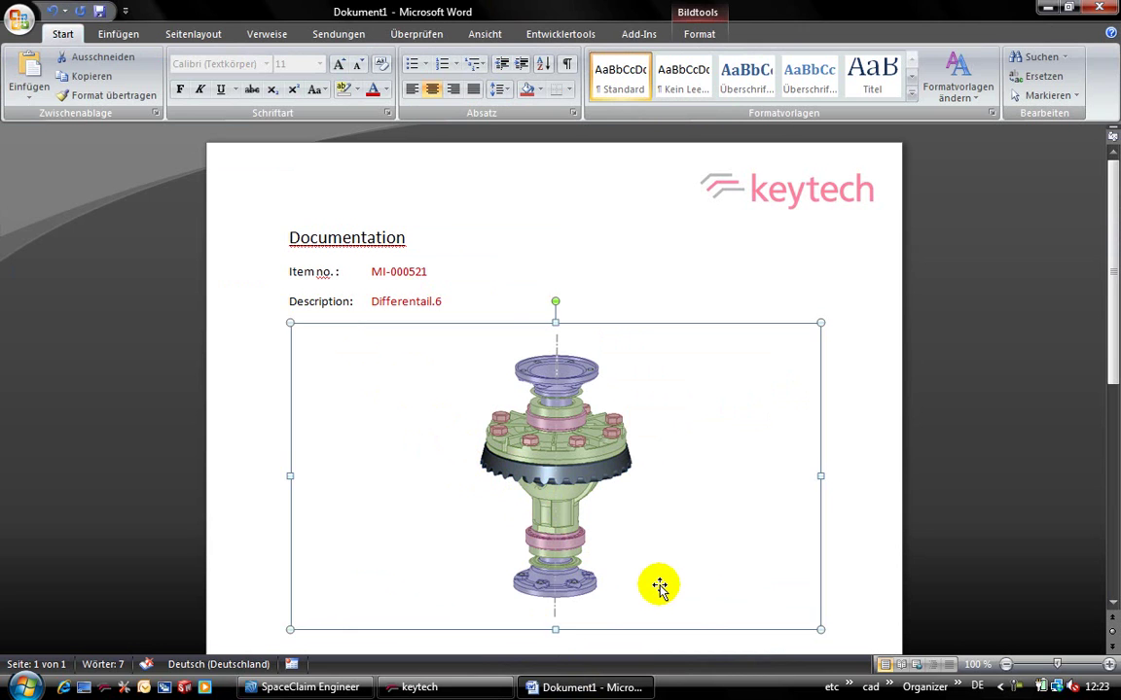
click(639, 37)
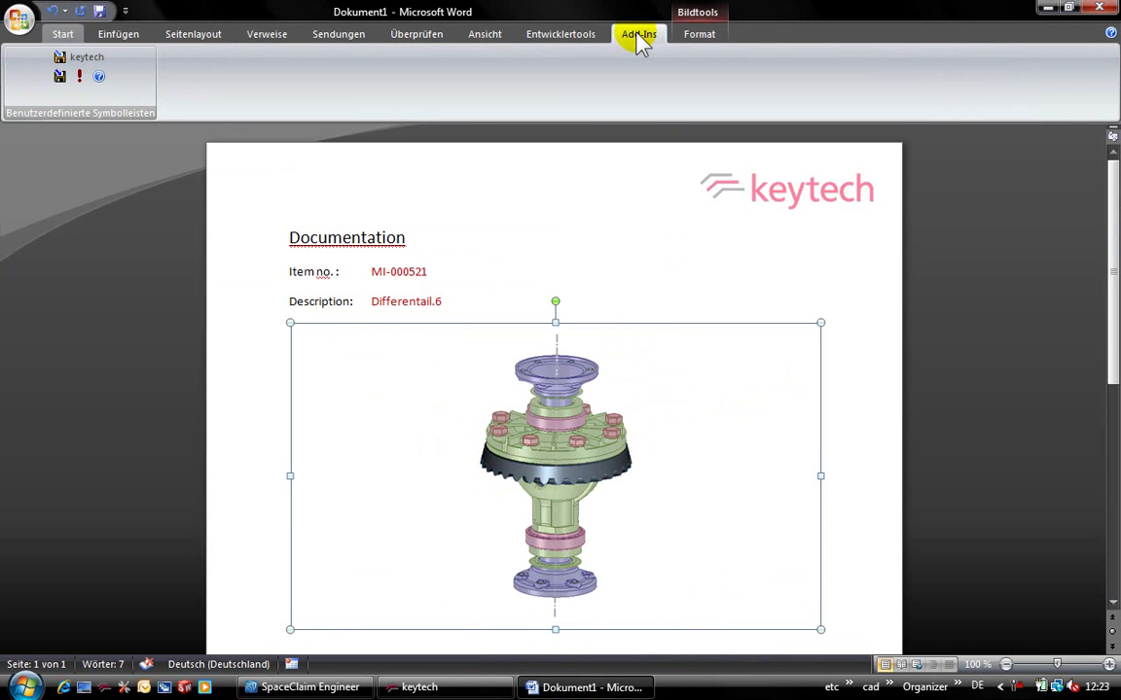
click(74, 56)
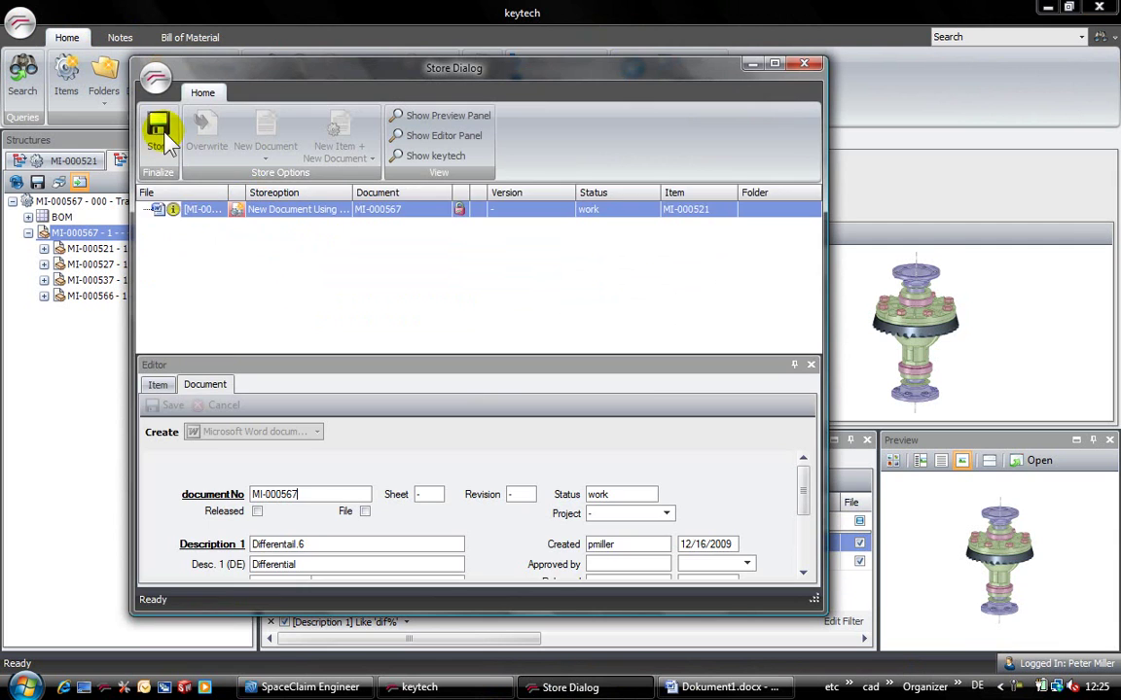
Store Dokument1.docx in keytech as document MI-000567, confirming the save prompt
click(166, 141)
click(564, 362)
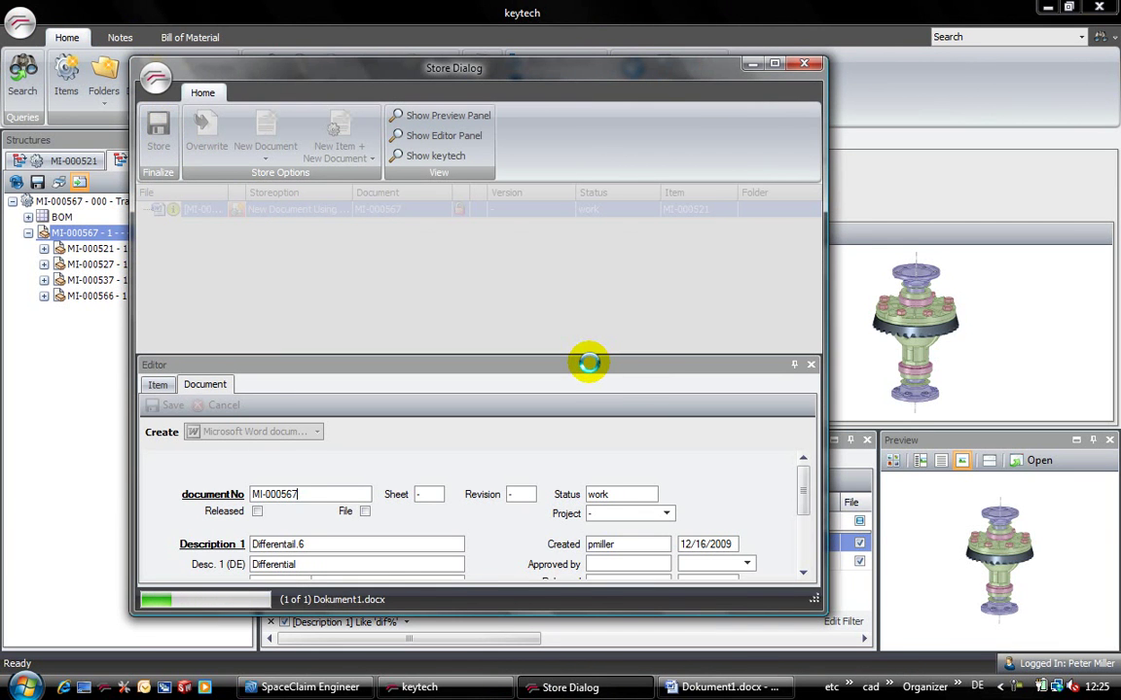